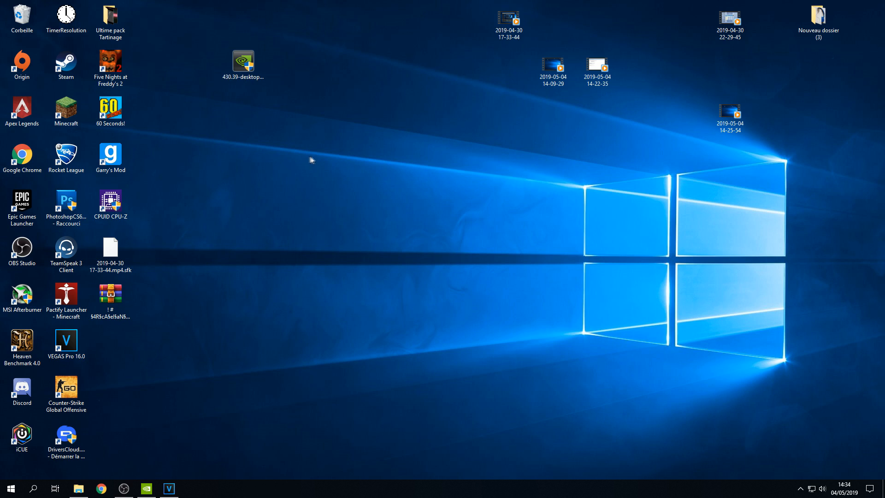
pyautogui.moveTo(584, 186); pyautogui.dragTo(583, 252)
pyautogui.moveTo(449, 247); pyautogui.dragTo(279, 254)
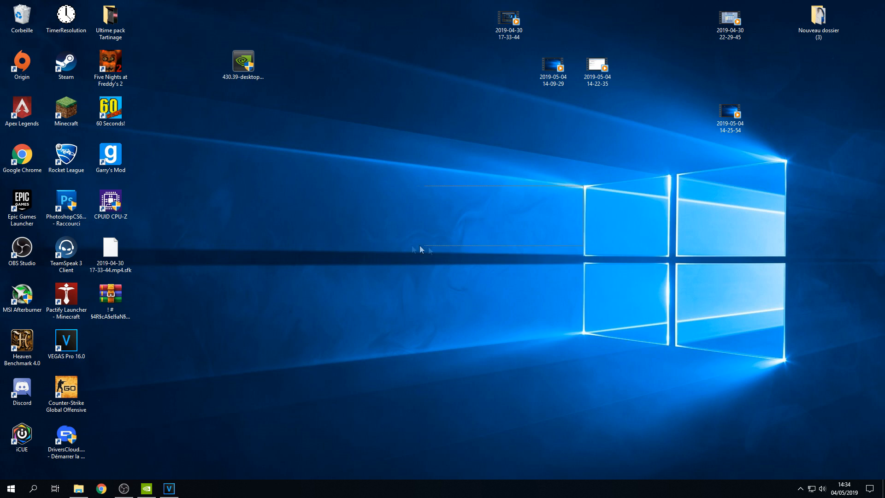
pyautogui.moveTo(419, 247); pyautogui.dragTo(221, 256)
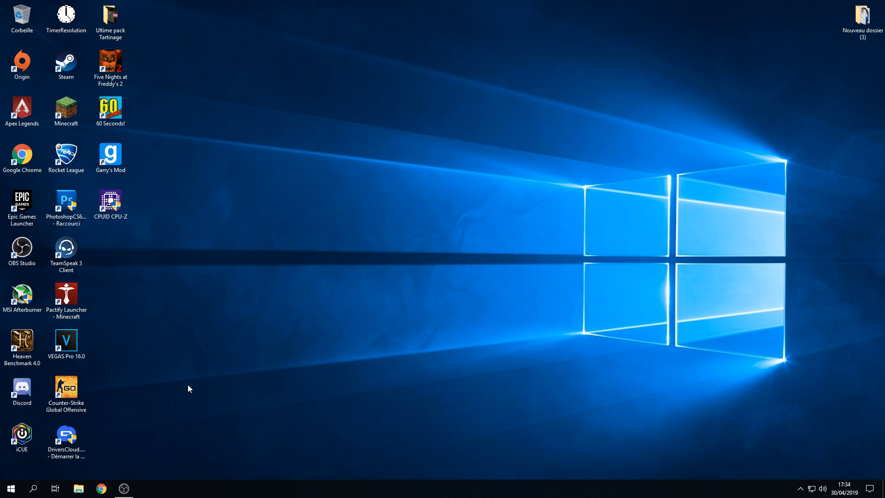
pyautogui.press('super')
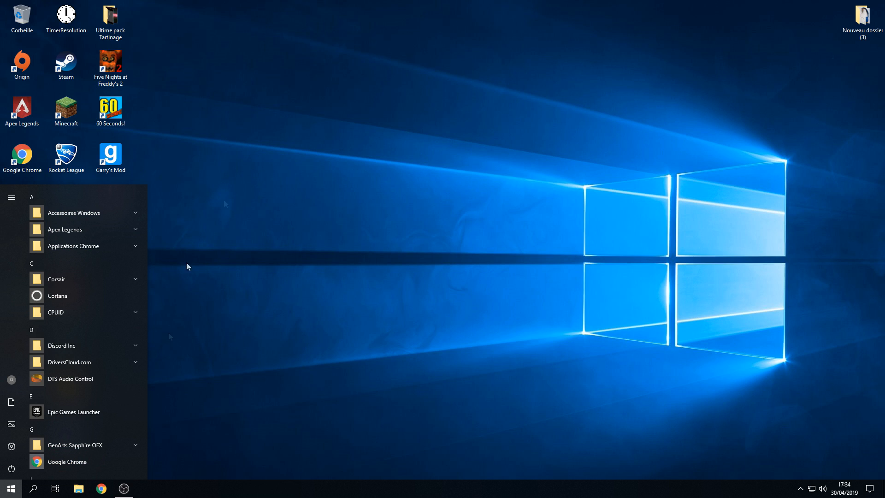
pyautogui.click(312, 345)
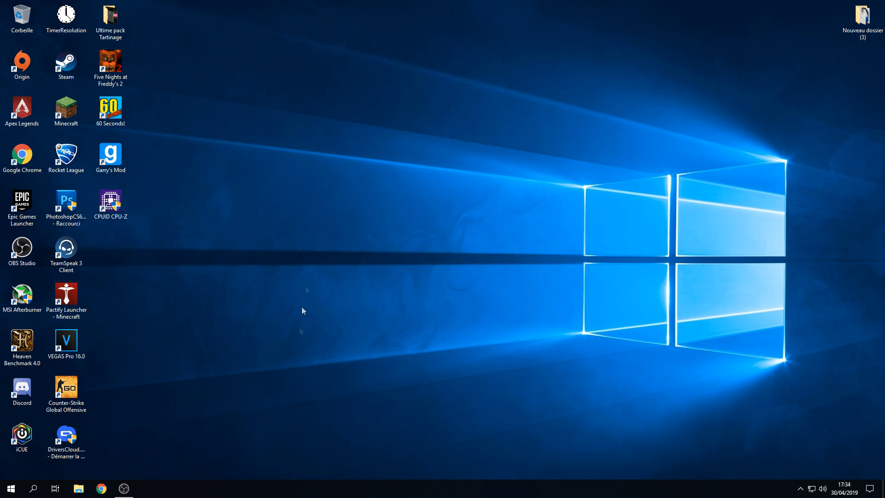
# Open the Task Manager's list of startup programs and check the options available for Discord.
pyautogui.hotkey('ctrl', 'shift', 'Escape')
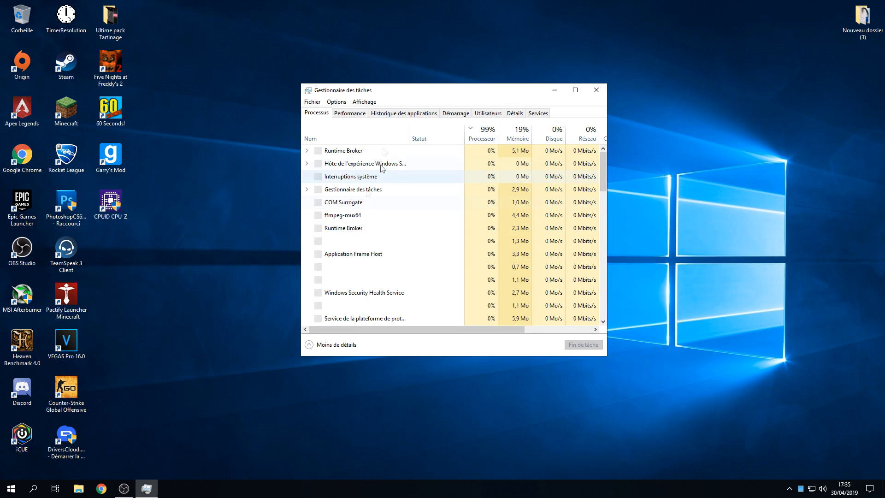
pyautogui.click(464, 114)
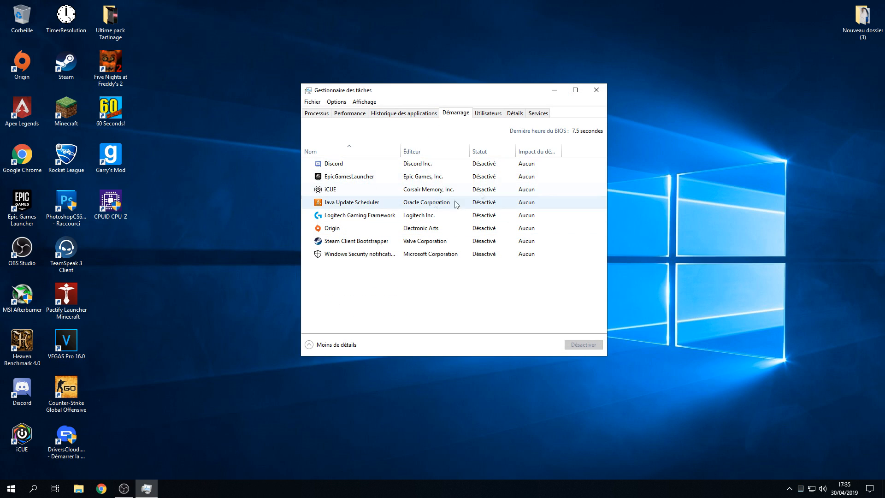
pyautogui.rightClick(369, 164)
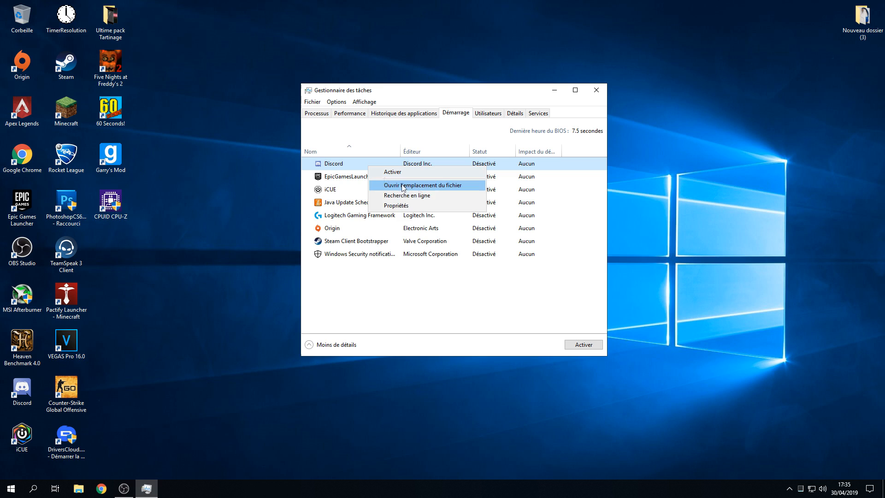
pyautogui.click(469, 295)
pyautogui.rightClick(367, 163)
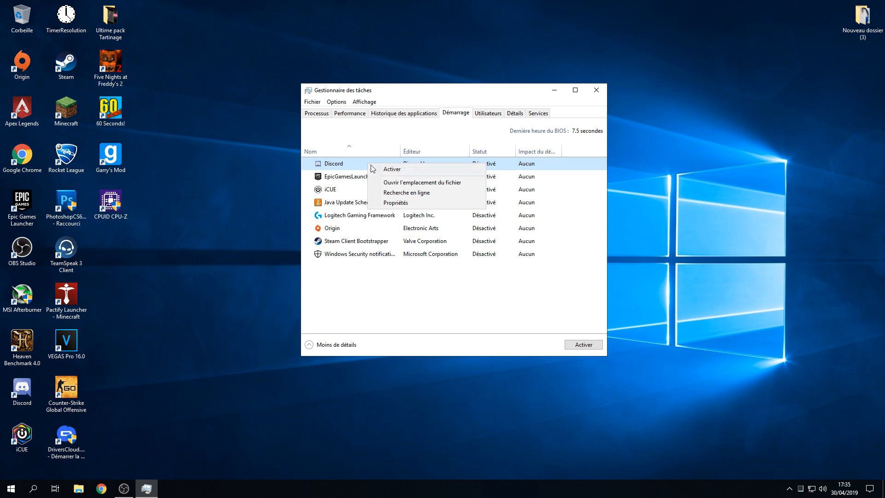
# Check the startup options for EpicGamesLauncher, iCUE and Java Update Scheduler, and close the Task Manager.
pyautogui.click(367, 175)
pyautogui.rightClick(338, 176)
pyautogui.click(332, 190)
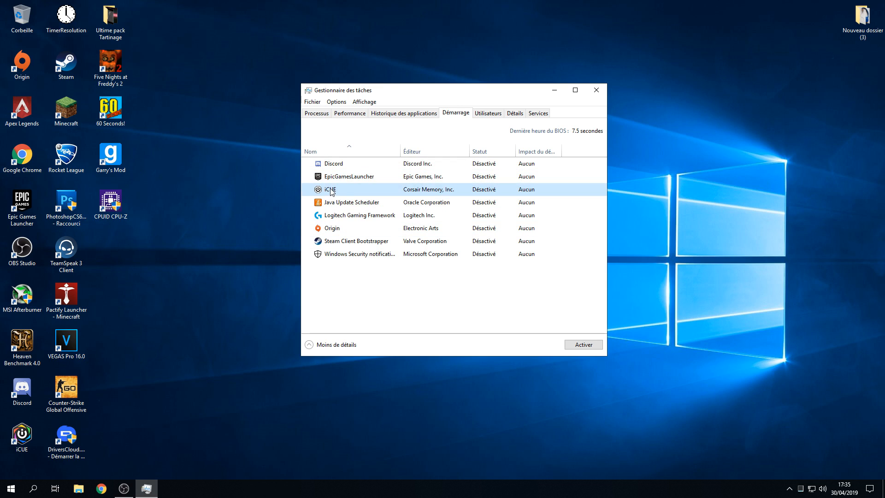
pyautogui.rightClick(329, 189)
pyautogui.click(322, 205)
pyautogui.rightClick(323, 205)
pyautogui.click(390, 276)
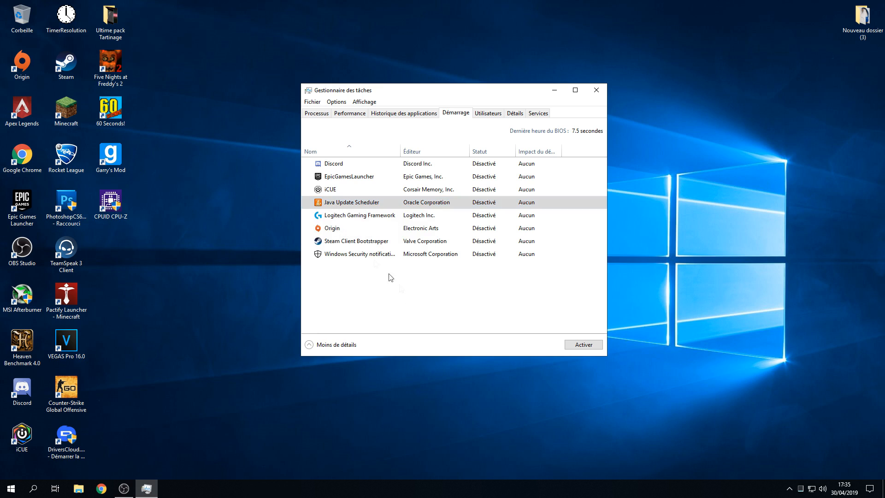
pyautogui.click(354, 167)
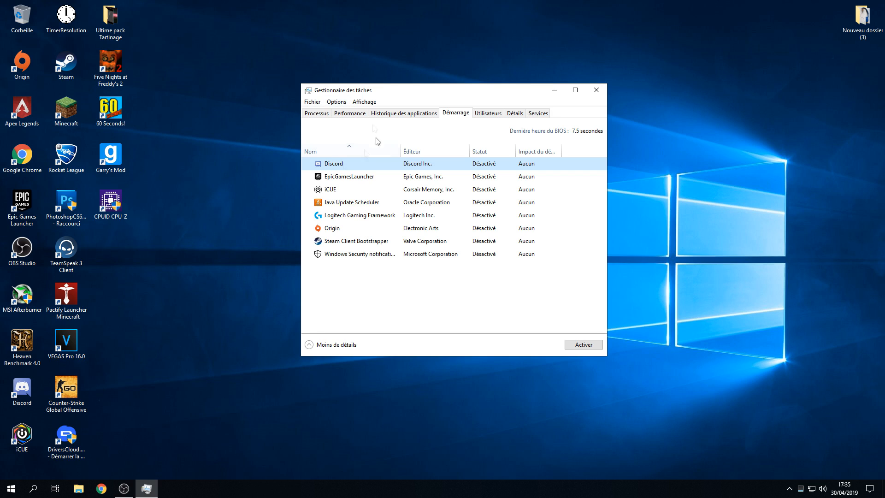
pyautogui.click(251, 187)
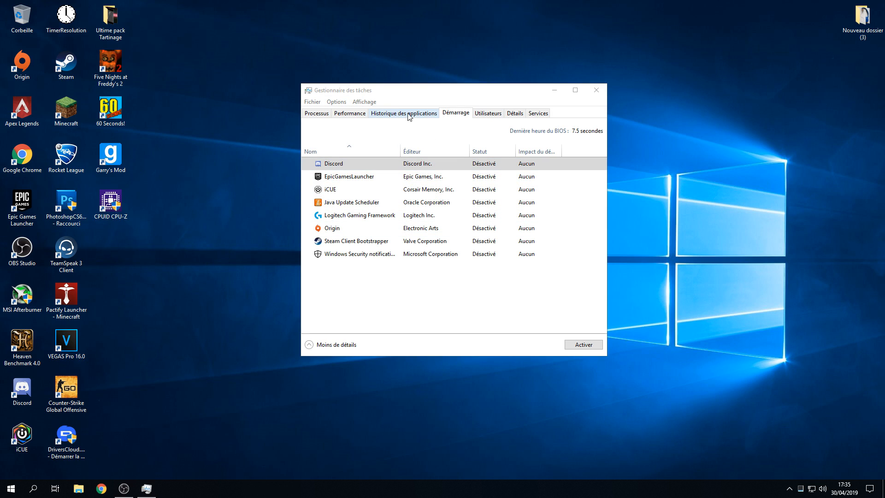
pyautogui.click(596, 90)
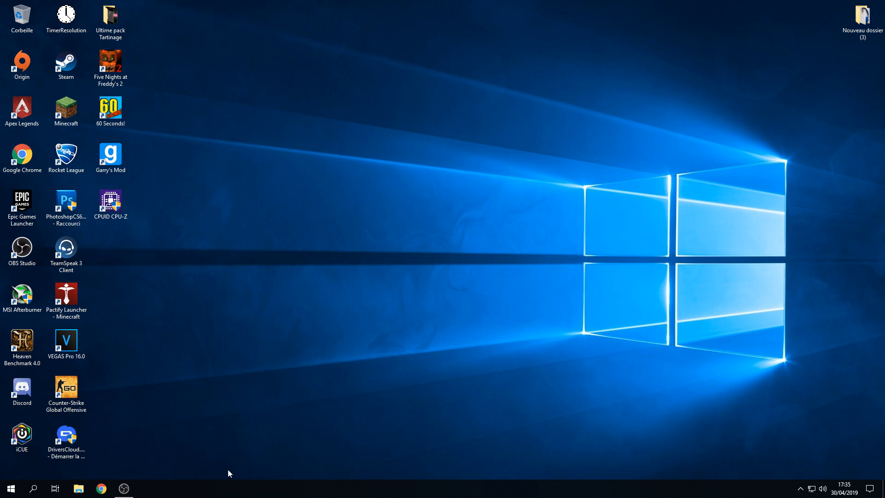
# Open the advanced power settings of the "Performances élevées" plan and move their dialog to the middle of the screen.
pyautogui.click(14, 489)
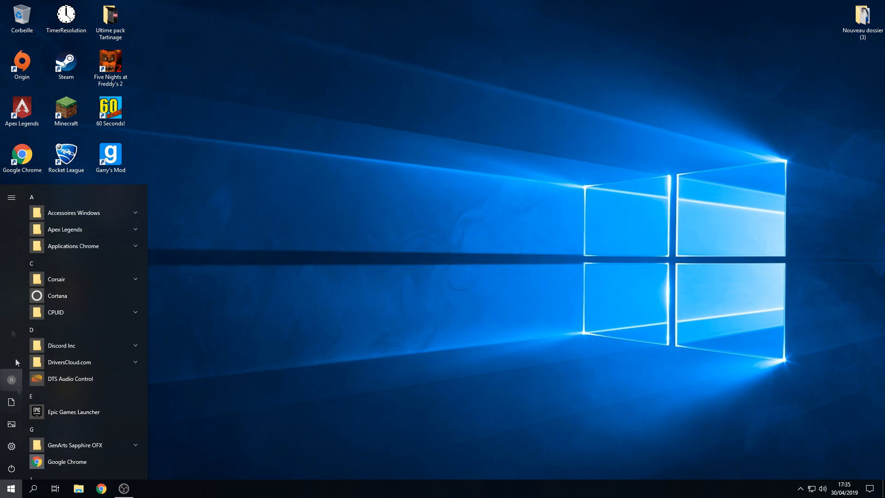
pyautogui.rightClick(11, 489)
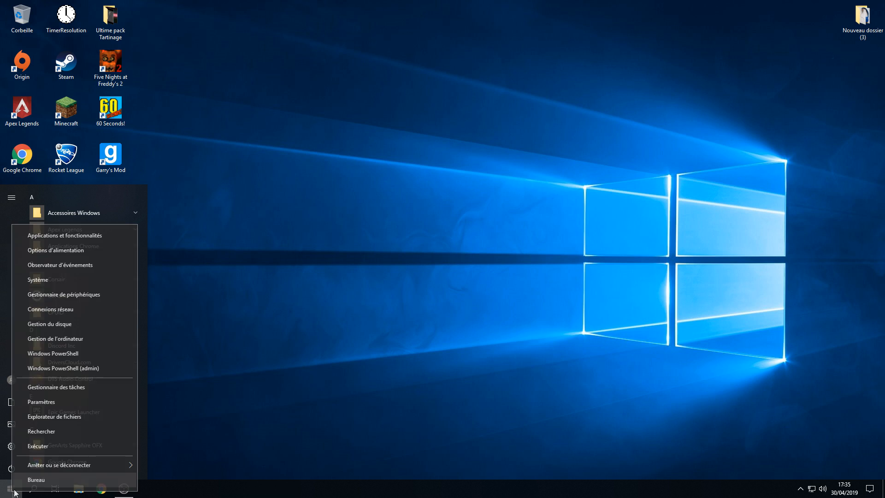
pyautogui.click(60, 250)
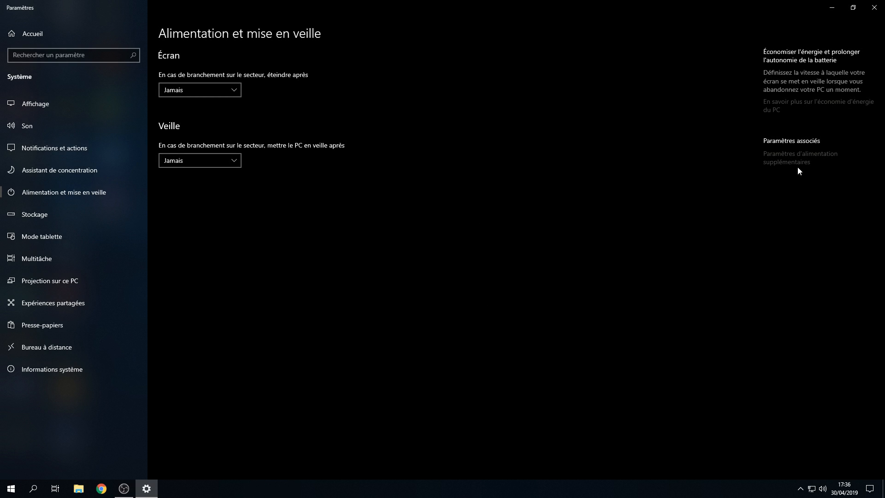
pyautogui.click(799, 162)
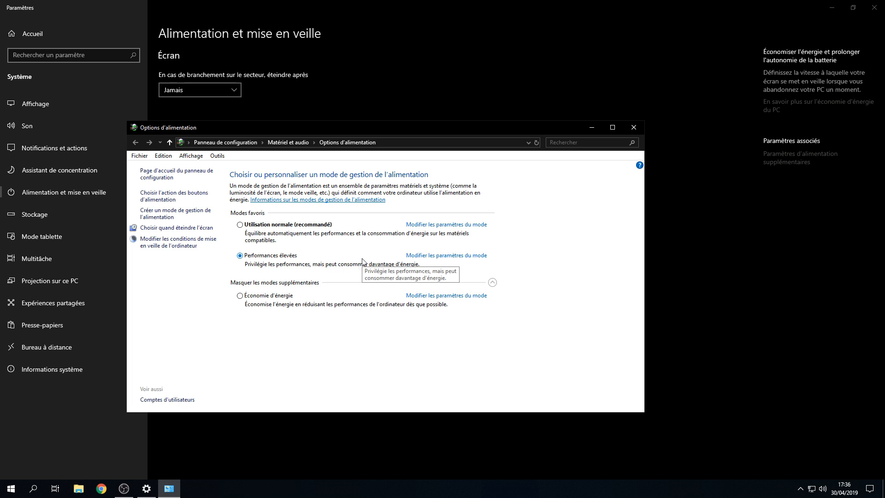
pyautogui.click(431, 256)
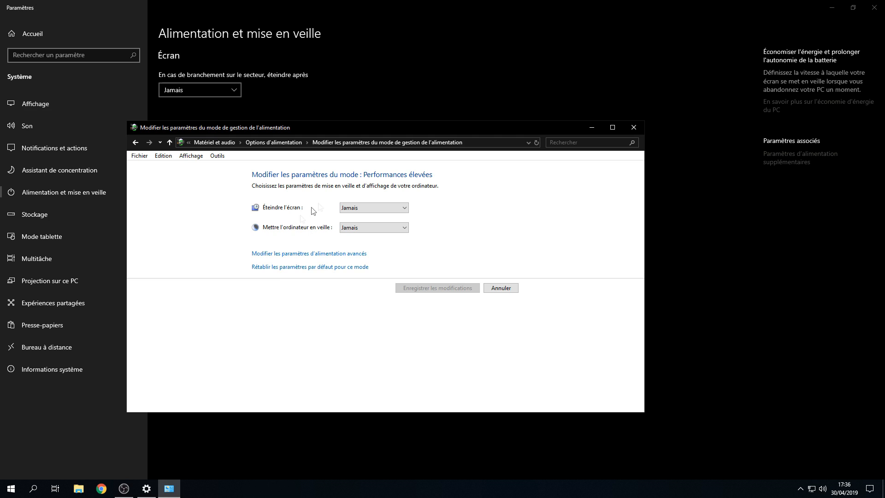
pyautogui.click(286, 253)
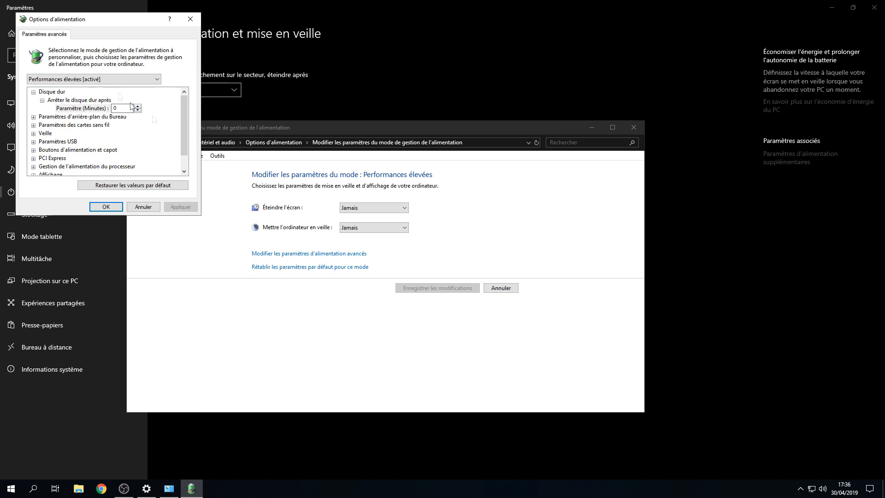
pyautogui.moveTo(135, 20); pyautogui.dragTo(437, 69)
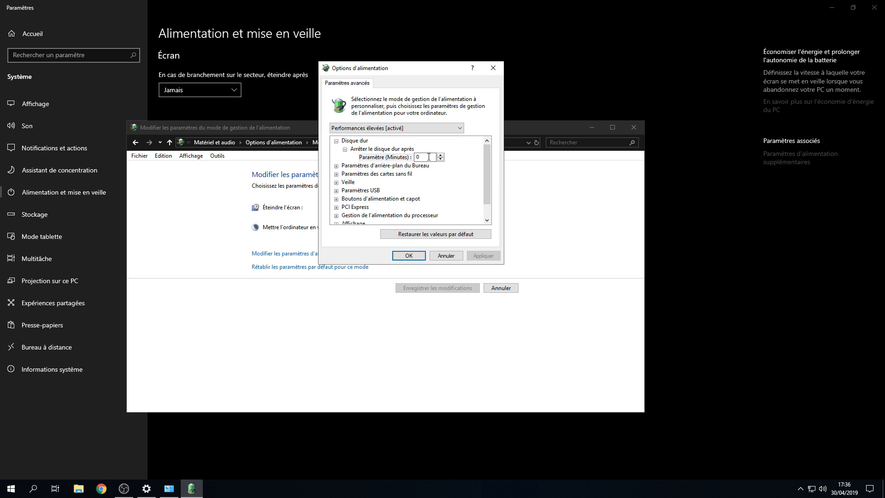
# Review the plan's hard disk timeout, desktop background slideshow and wireless adapter power-saving settings.
pyautogui.click(428, 157)
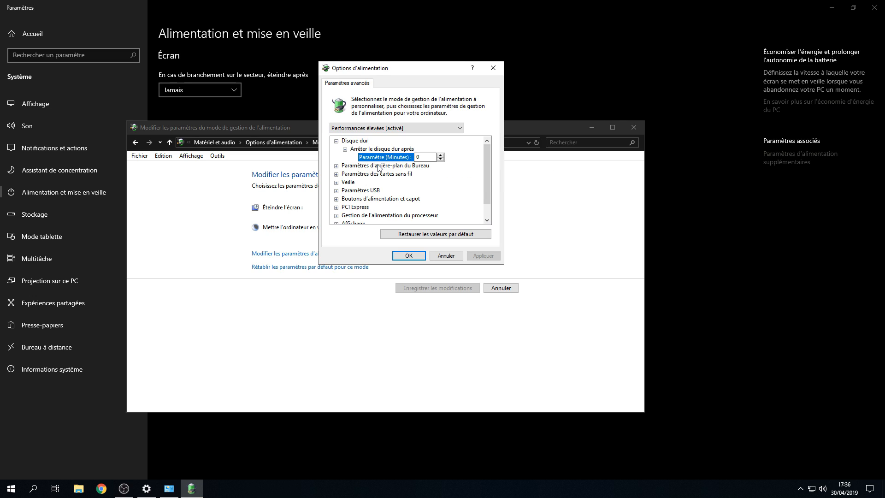
pyautogui.click(336, 166)
pyautogui.click(336, 190)
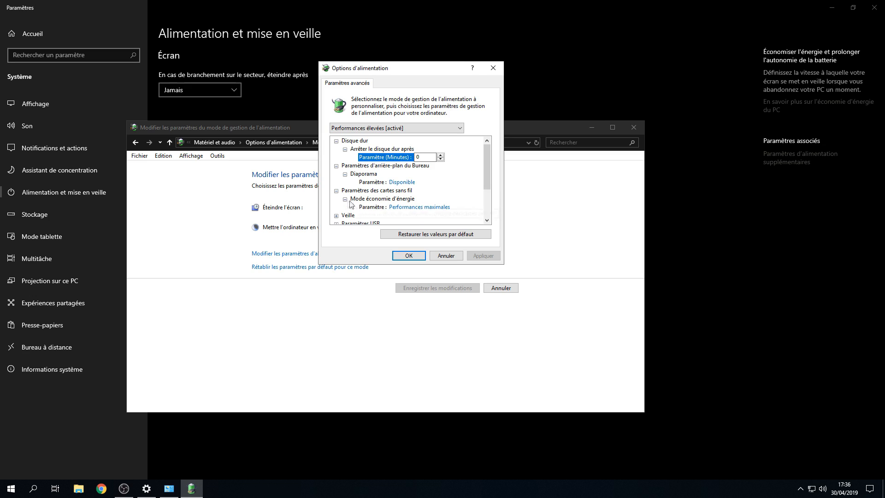
pyautogui.click(429, 206)
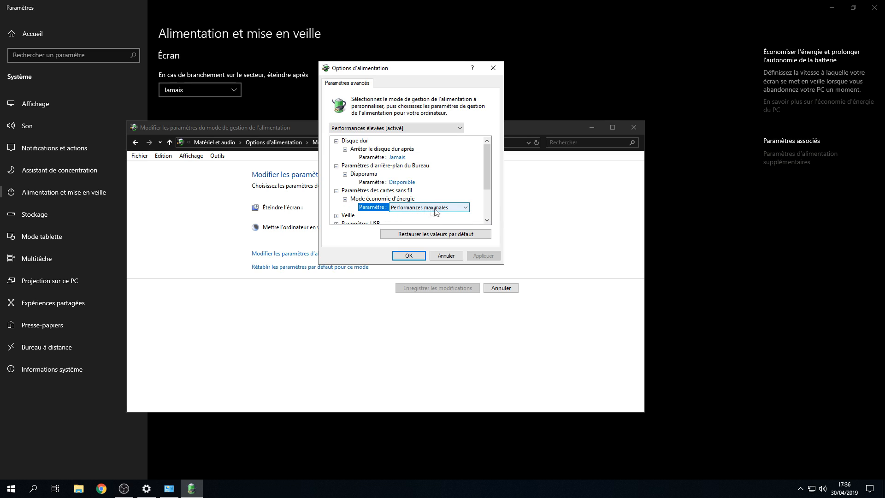
pyautogui.click(445, 208)
pyautogui.click(444, 208)
pyautogui.click(441, 208)
pyautogui.click(432, 206)
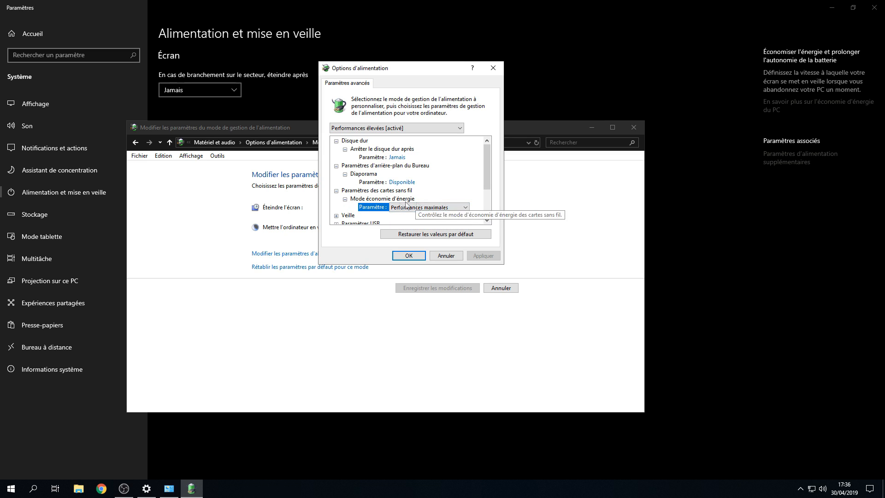
# Review the plan's sleep delay and wake timer settings under "Veille", and collapse that group again.
pyautogui.scroll(-1, 485, 169)
pyautogui.click(336, 182)
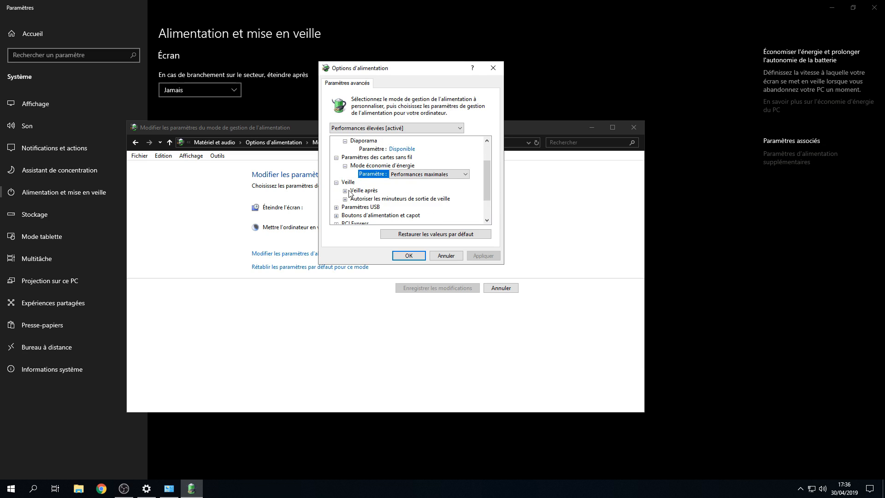
pyautogui.click(345, 191)
pyautogui.click(345, 190)
pyautogui.click(344, 199)
pyautogui.click(345, 199)
pyautogui.click(336, 182)
pyautogui.scroll(-1, 485, 179)
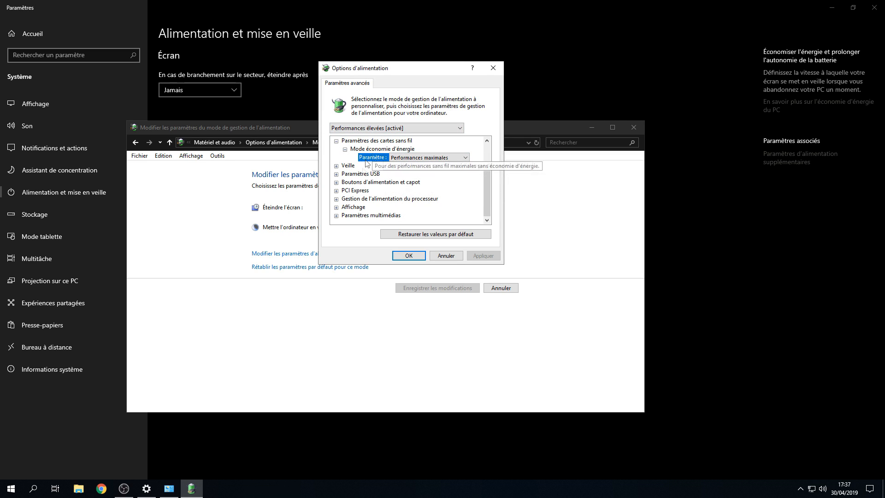
# Check the USB selective suspend setting and the PCI Express link state power management setting.
pyautogui.click(335, 174)
pyautogui.click(345, 182)
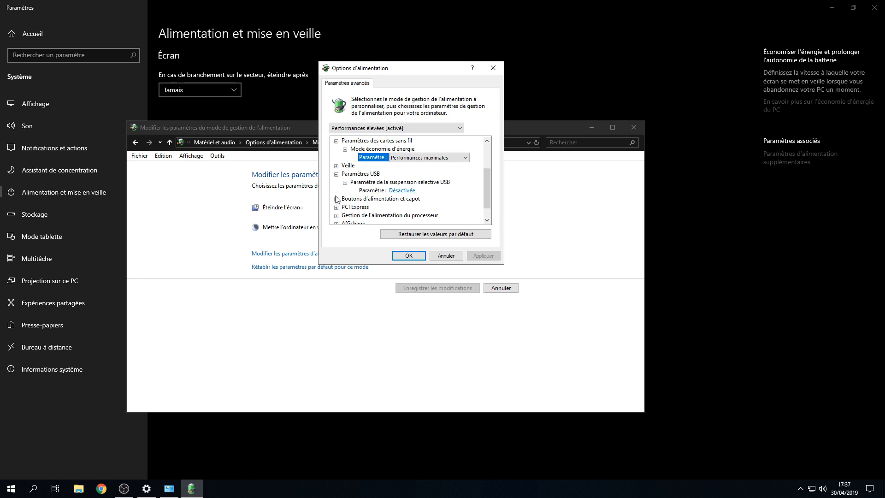
pyautogui.scroll(-1, 338, 211)
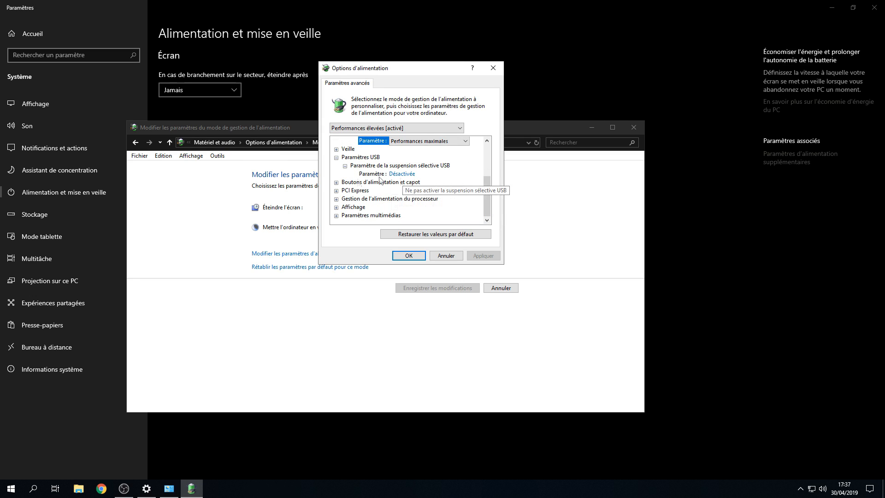
pyautogui.click(336, 190)
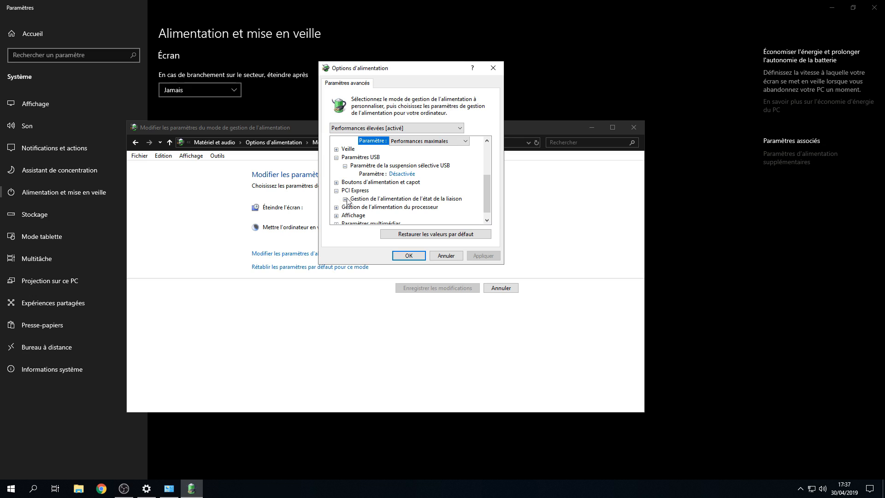
pyautogui.scroll(-1, 367, 203)
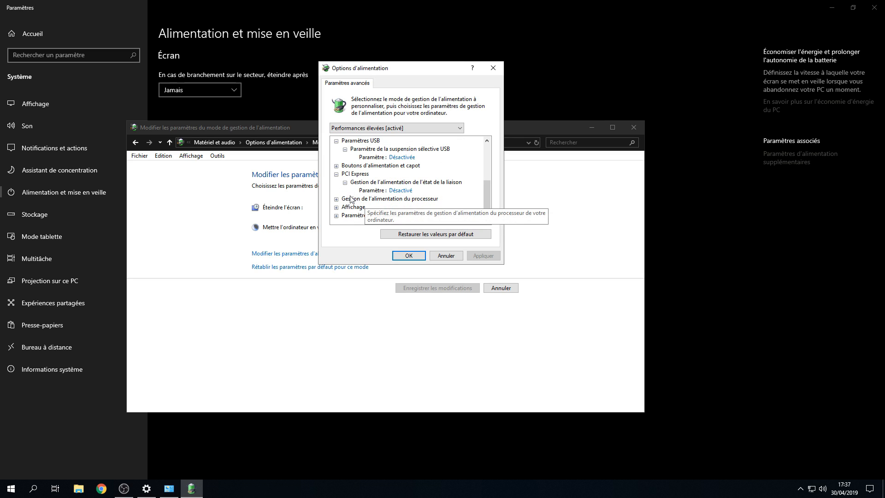
pyautogui.click(337, 182)
# Review the processor power management settings: minimum state, system cooling policy and maximum state.
pyautogui.click(336, 198)
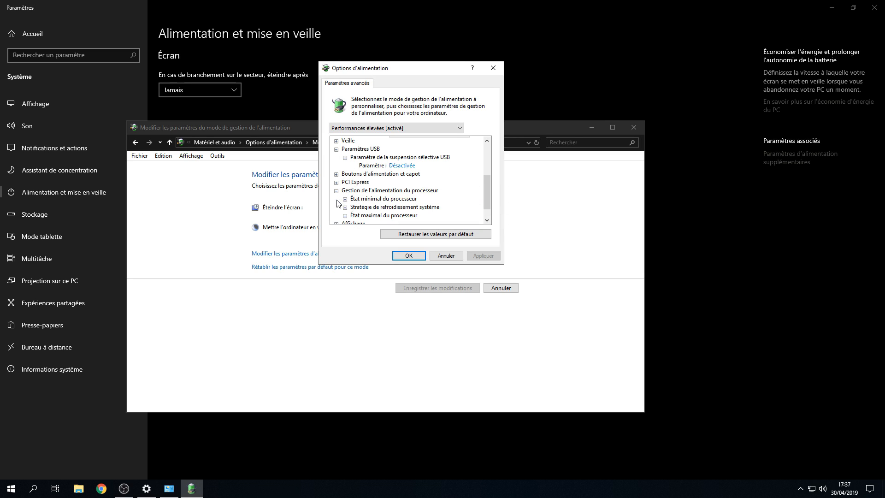
pyautogui.click(344, 199)
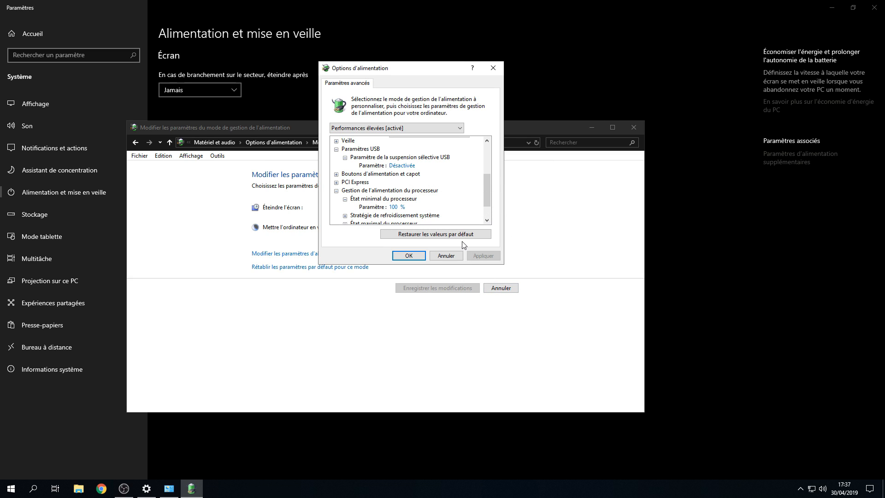
pyautogui.scroll(-1, 394, 199)
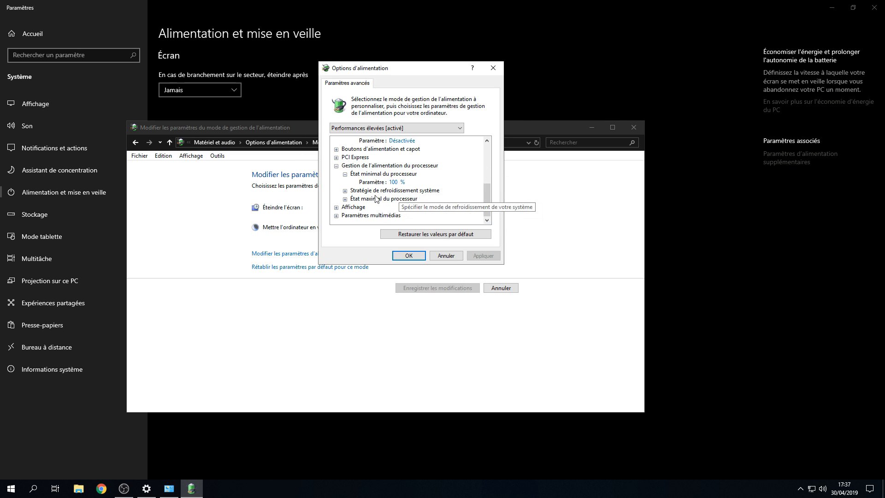
pyautogui.click(345, 191)
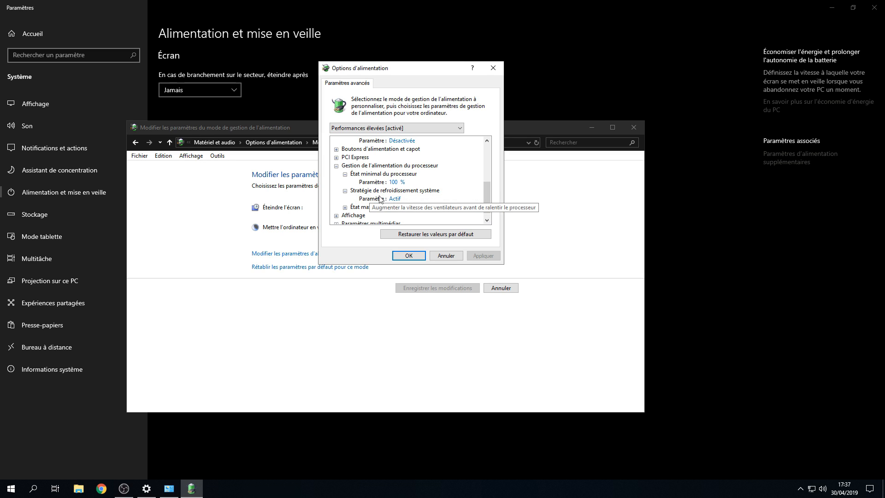
pyautogui.click(344, 190)
pyautogui.click(345, 199)
pyautogui.click(344, 199)
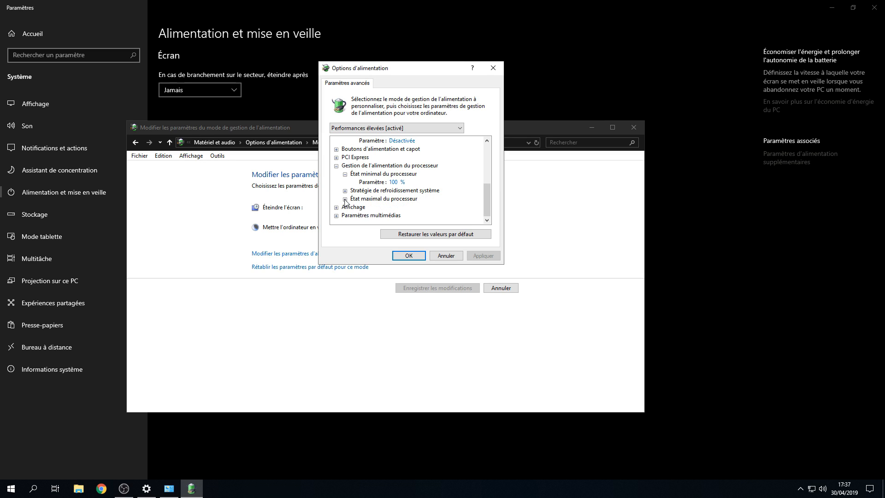
# Review the plan's "Affichage" and "Paramètres multimédias" groups and check the list of power plans.
pyautogui.click(336, 207)
pyautogui.scroll(-1, 486, 198)
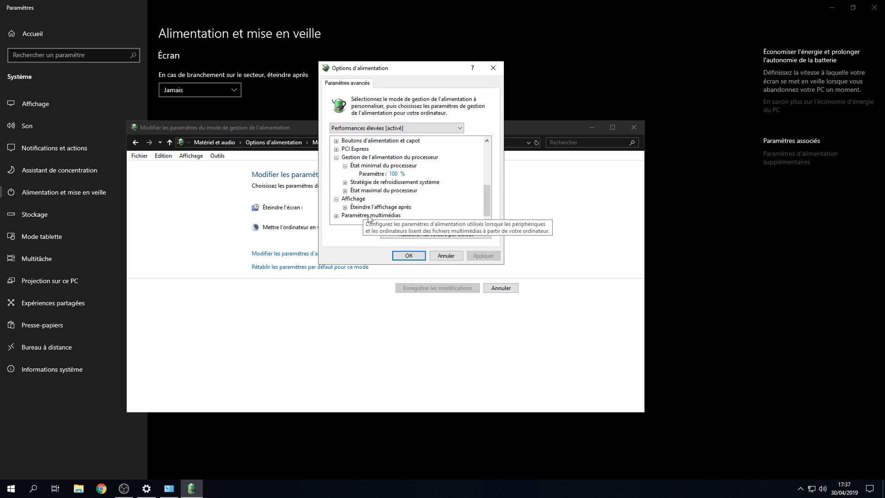
pyautogui.click(337, 215)
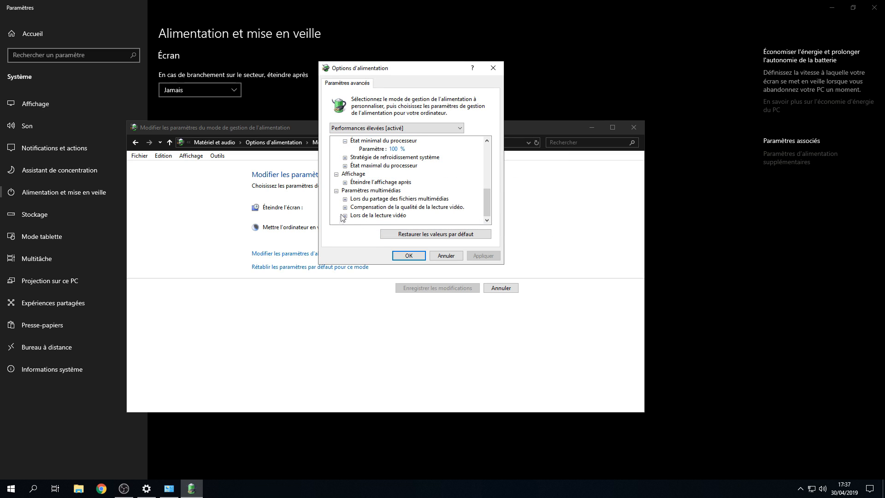
pyautogui.click(336, 191)
pyautogui.click(392, 128)
pyautogui.click(392, 146)
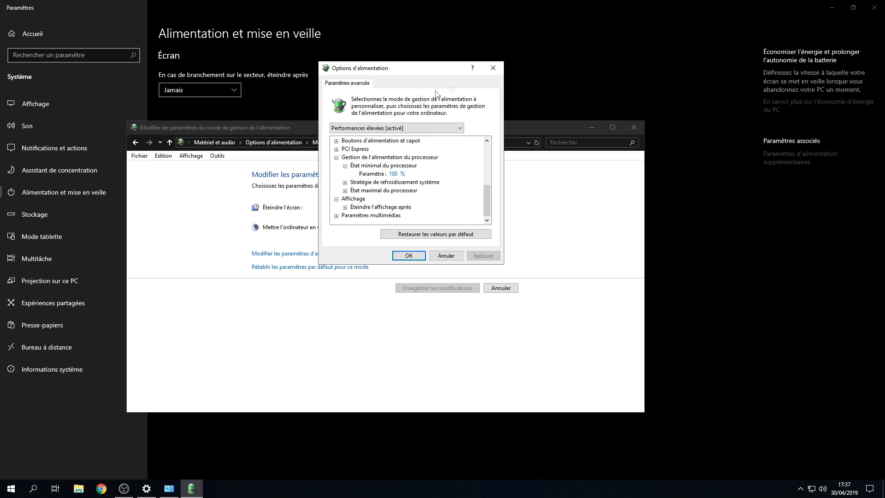
# Close the advanced power options, the plan settings window and the Windows settings.
pyautogui.click(493, 68)
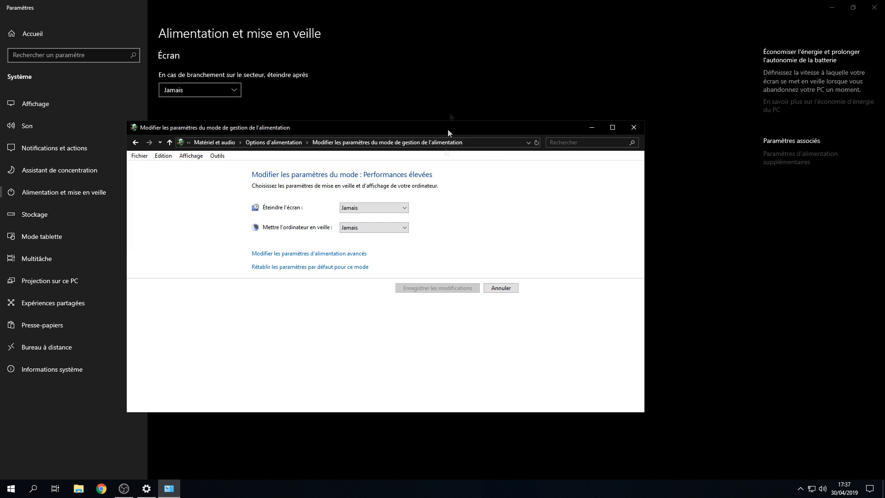
pyautogui.click(633, 127)
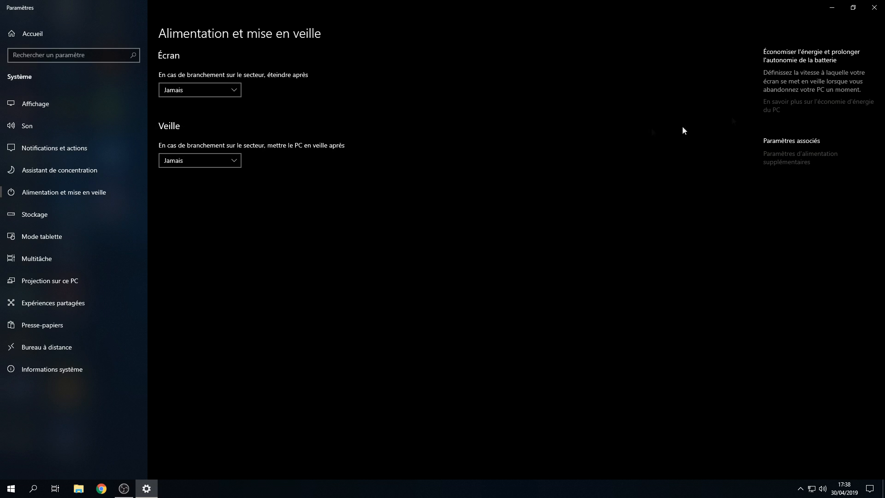
pyautogui.click(875, 7)
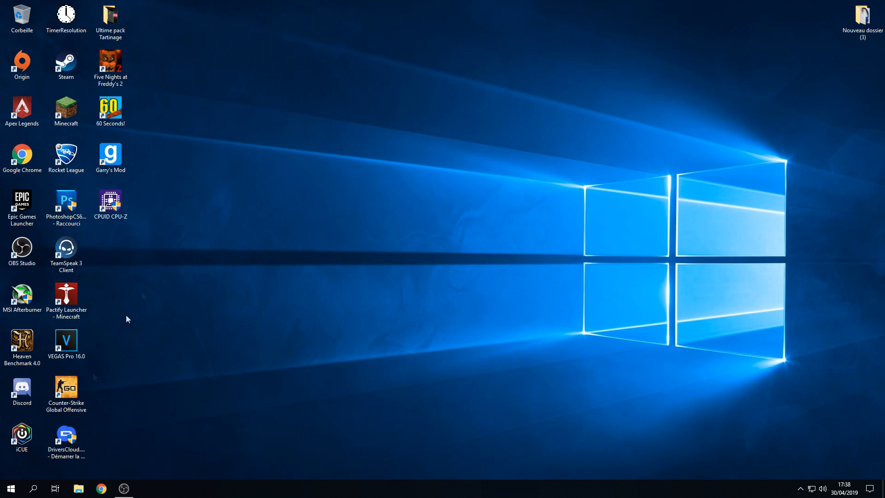
pyautogui.click(93, 490)
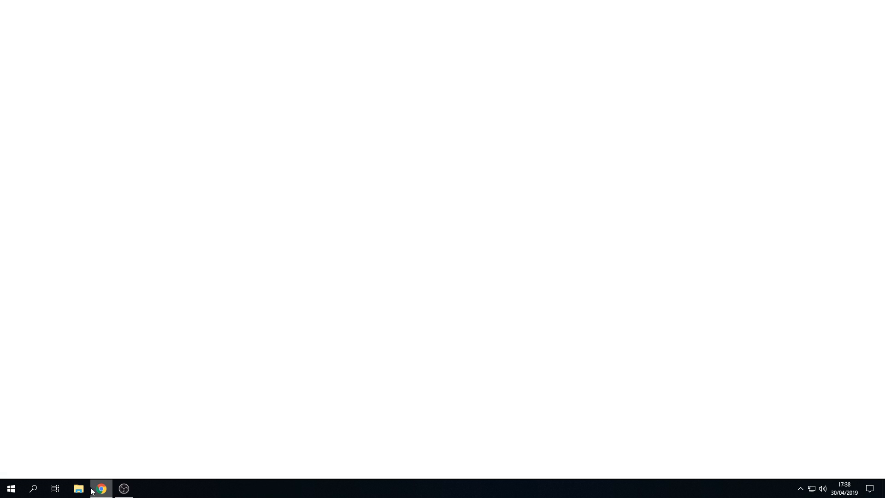
pyautogui.click(331, 203)
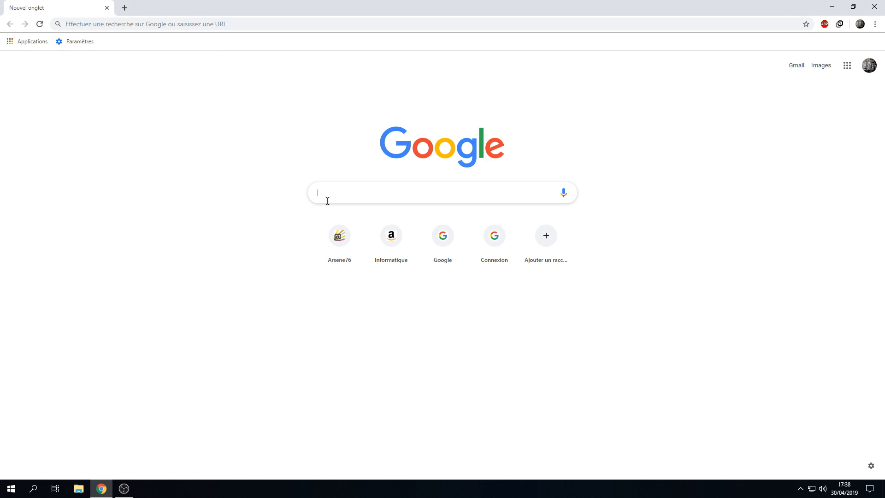
pyautogui.write('di')
pyautogui.press('Return')
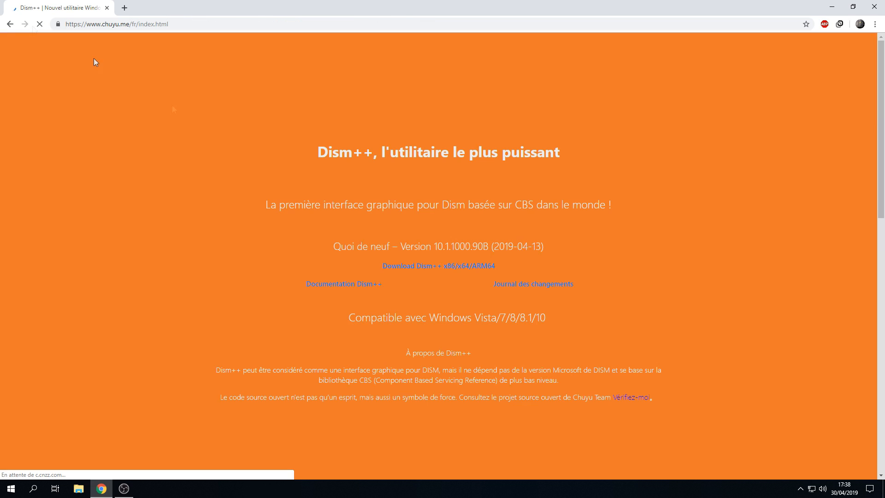
pyautogui.click(441, 267)
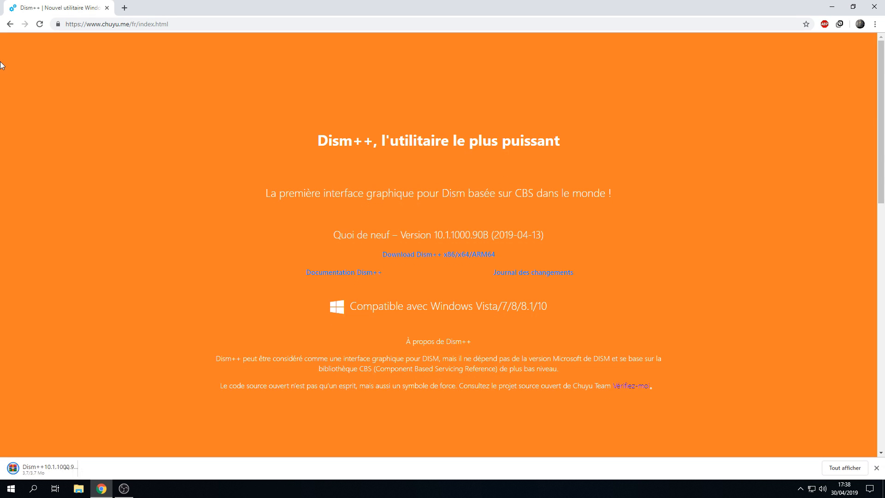
# Open the downloaded Dism++ archive, run Dism++x64.exe from it and close the windows in front of it.
pyautogui.click(54, 469)
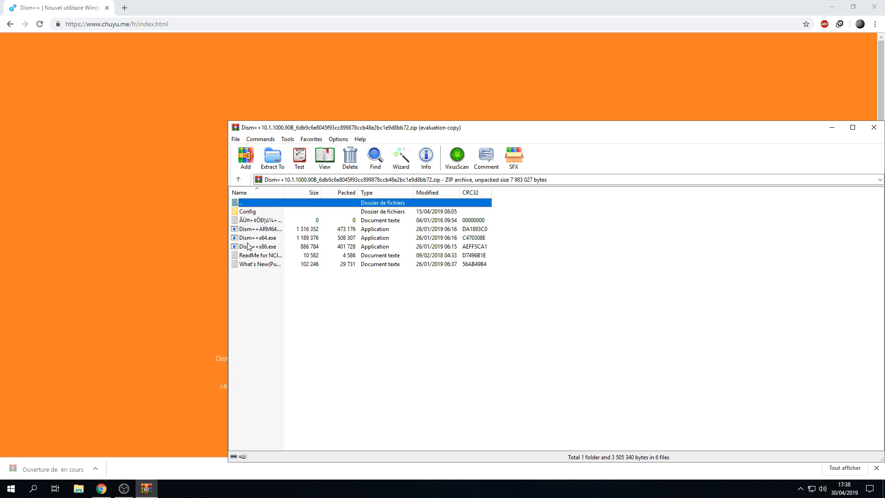
pyautogui.doubleClick(249, 242)
pyautogui.click(879, 126)
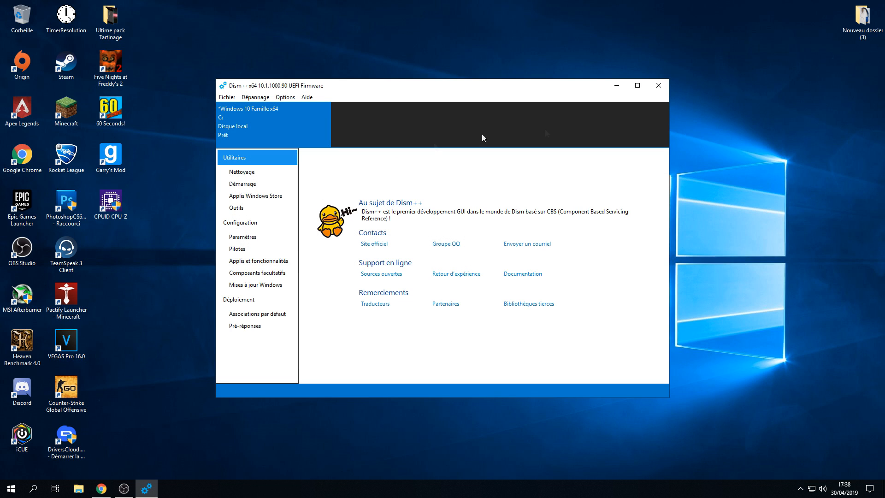
# Open the "Nettoyage" cleanup list among the Dism++ utilities.
pyautogui.click(244, 172)
pyautogui.click(262, 161)
pyautogui.click(261, 171)
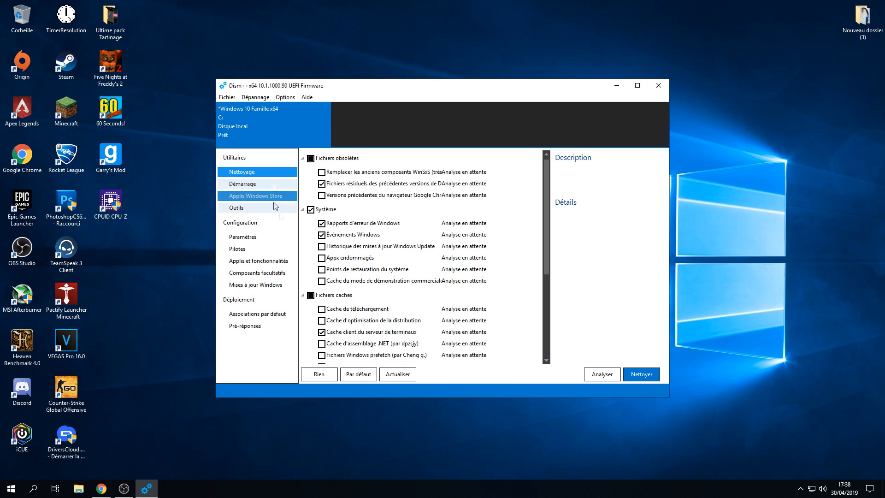
pyautogui.click(256, 157)
pyautogui.click(276, 172)
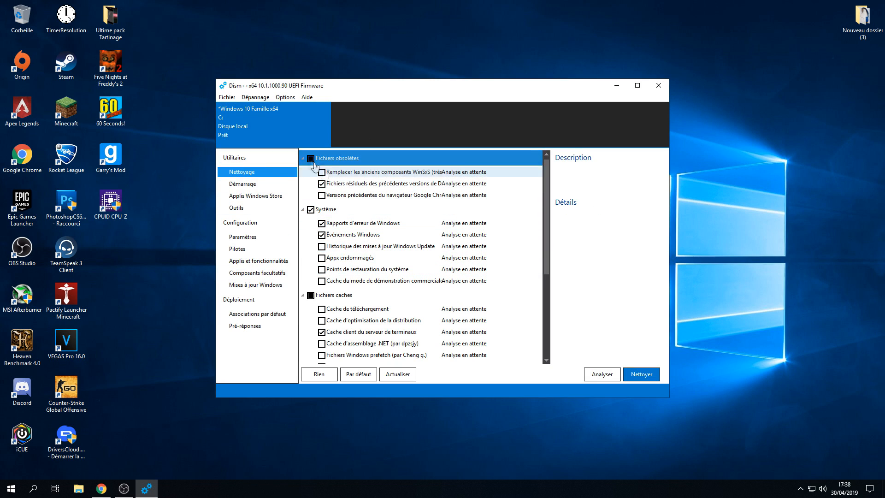
pyautogui.press('super')
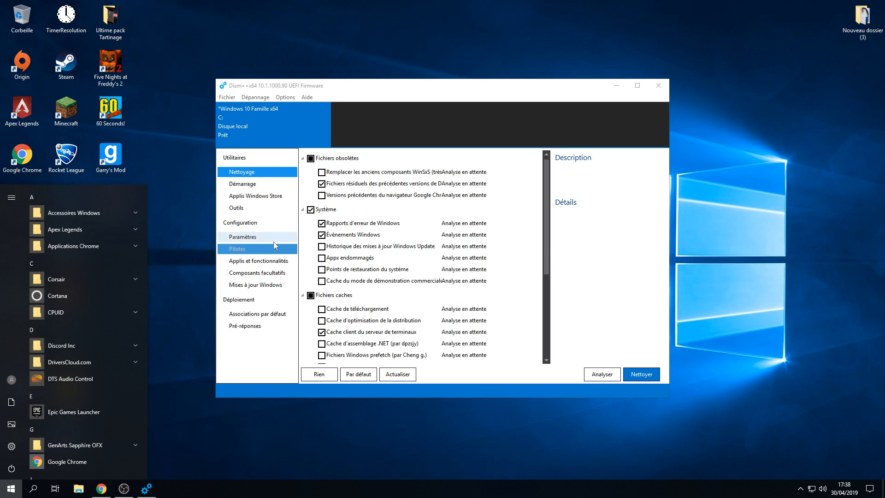
pyautogui.press('super')
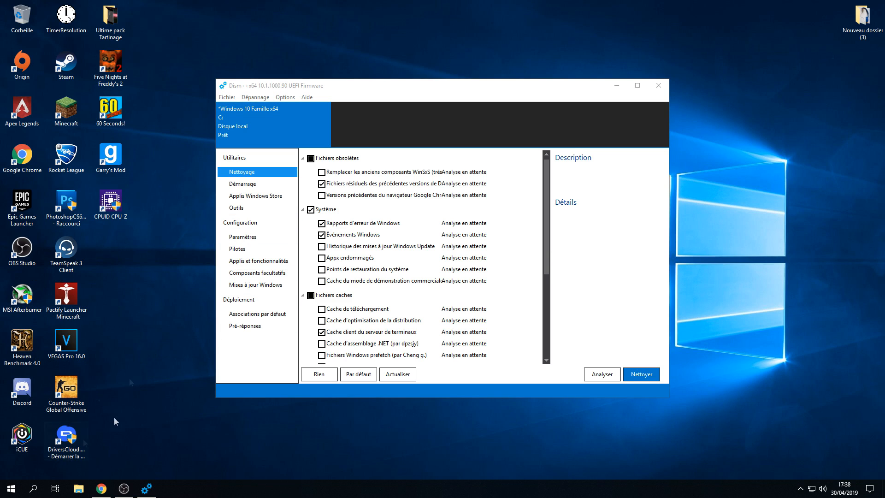
# Select every cleanup item under "Fichiers obsolètes" and "Système", accepting the warnings.
pyautogui.click(321, 184)
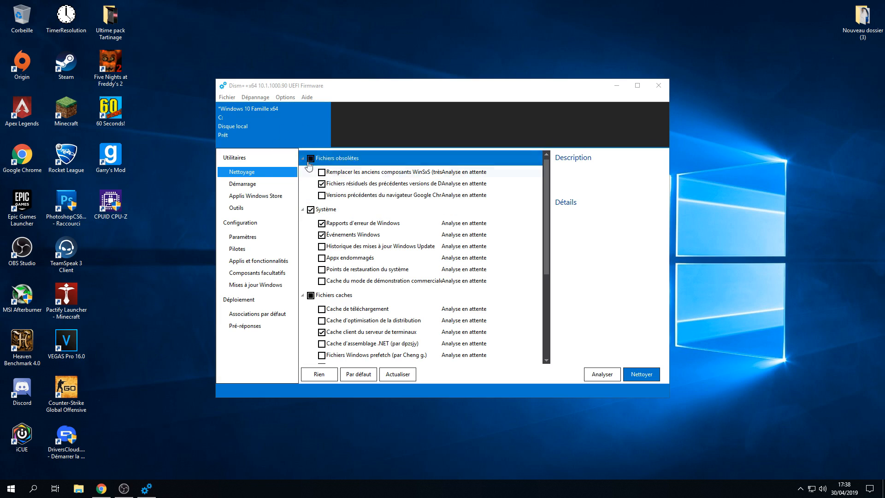
pyautogui.click(322, 172)
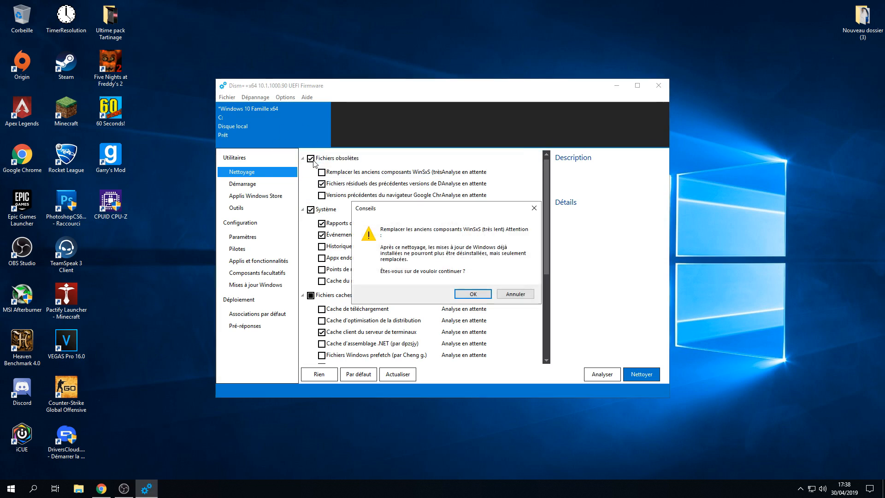
pyautogui.click(472, 298)
pyautogui.click(310, 210)
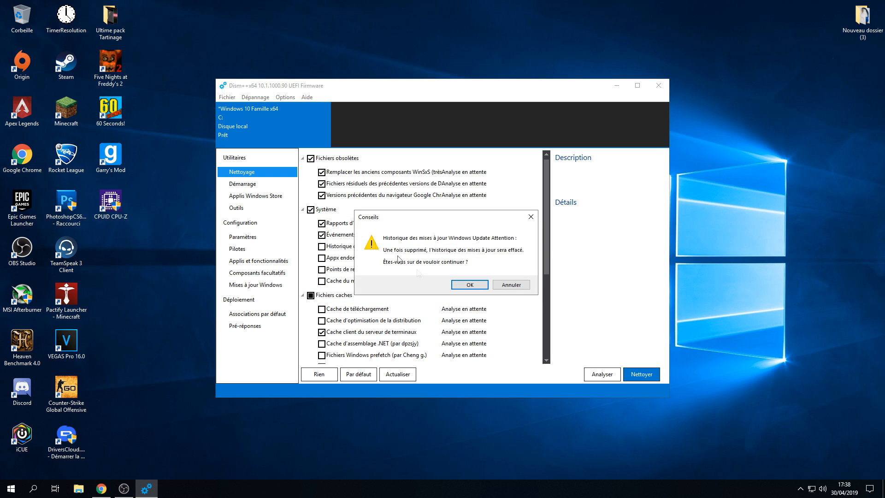
pyautogui.press('Return')
pyautogui.press('Return')
# Select all items under "Fichiers caches", "Applications" and "Fichiers temporaires", and check that the whole cleanup list is ticked.
pyautogui.click(310, 295)
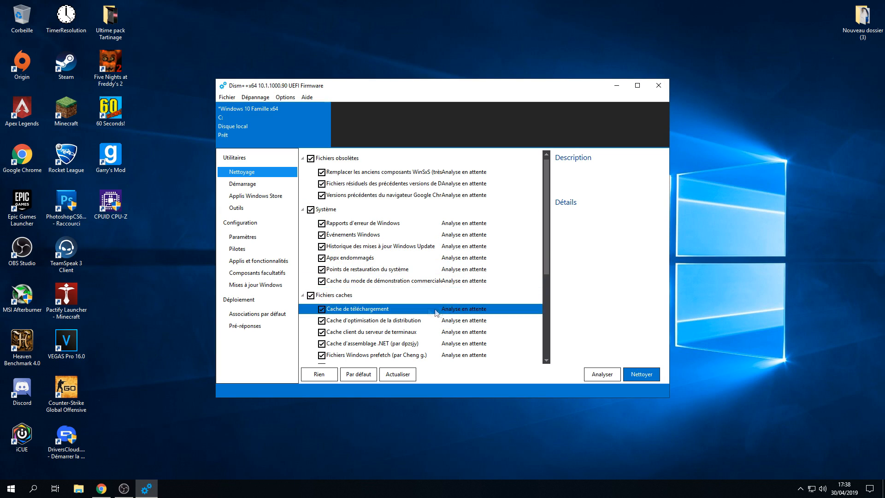
pyautogui.scroll(-4, 546, 253)
pyautogui.click(310, 264)
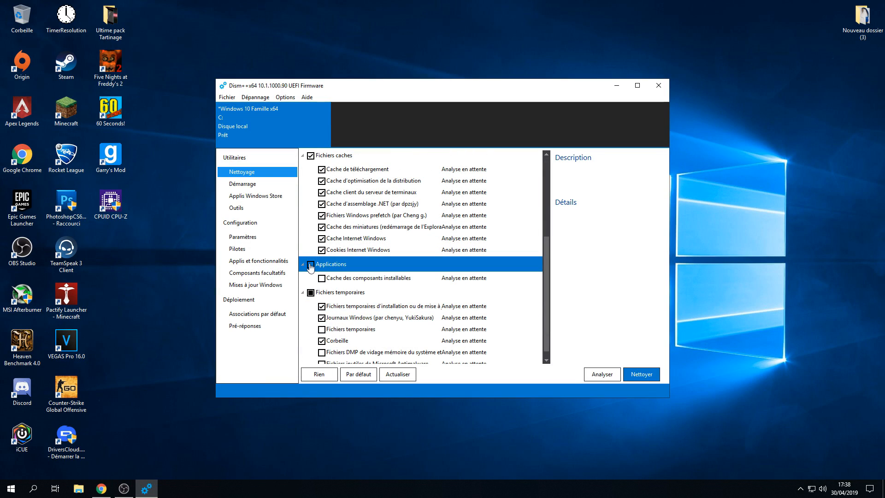
pyautogui.press('Return')
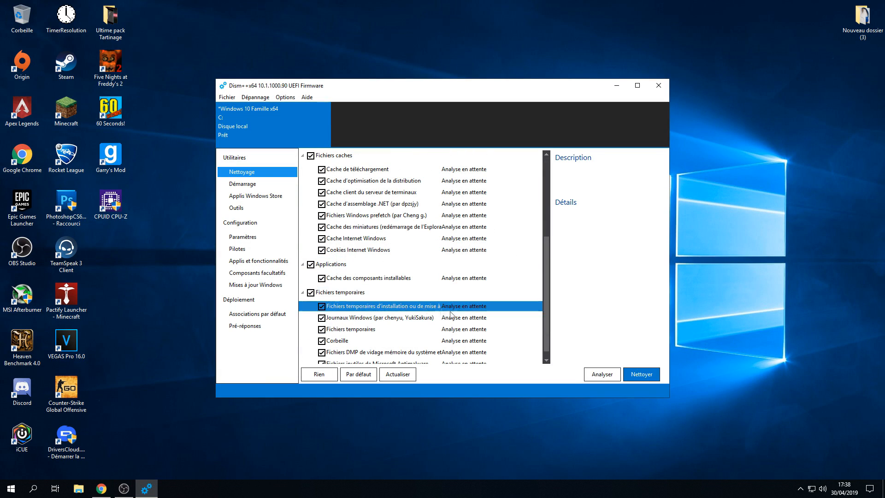
pyautogui.scroll(5, 495, 178)
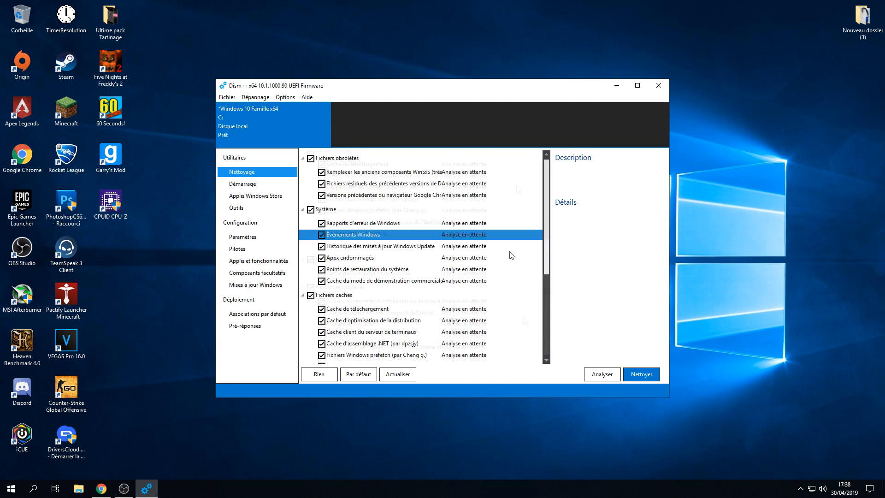
pyautogui.scroll(-3, 505, 173)
pyautogui.scroll(3, 516, 169)
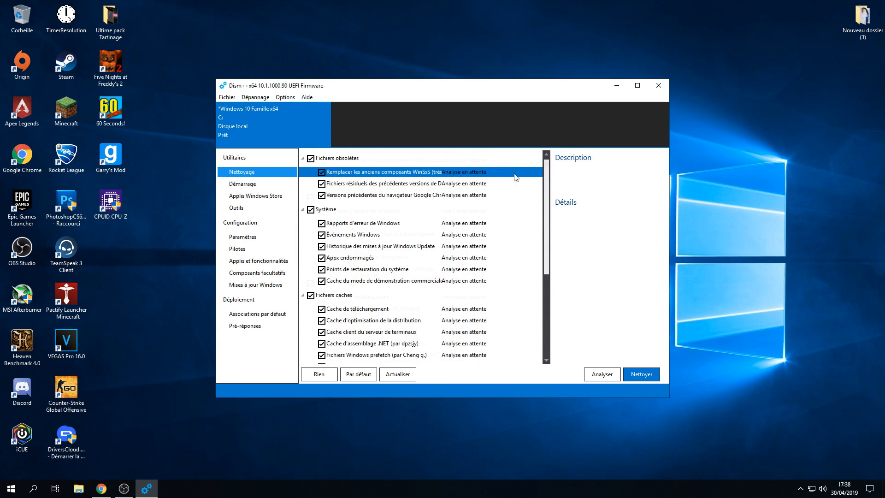
pyautogui.scroll(-5, 517, 174)
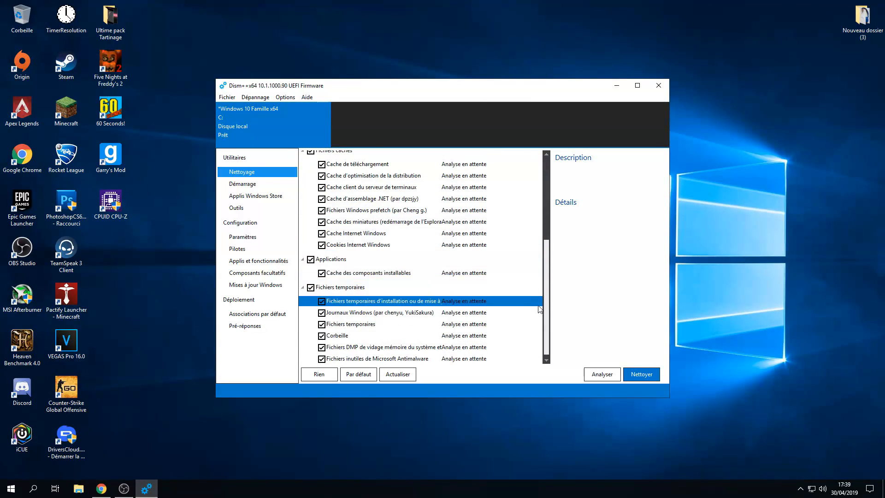
# Run the cleanup of all selected items, allow the Explorer restart and dismiss the final summary.
pyautogui.click(648, 378)
pyautogui.click(470, 277)
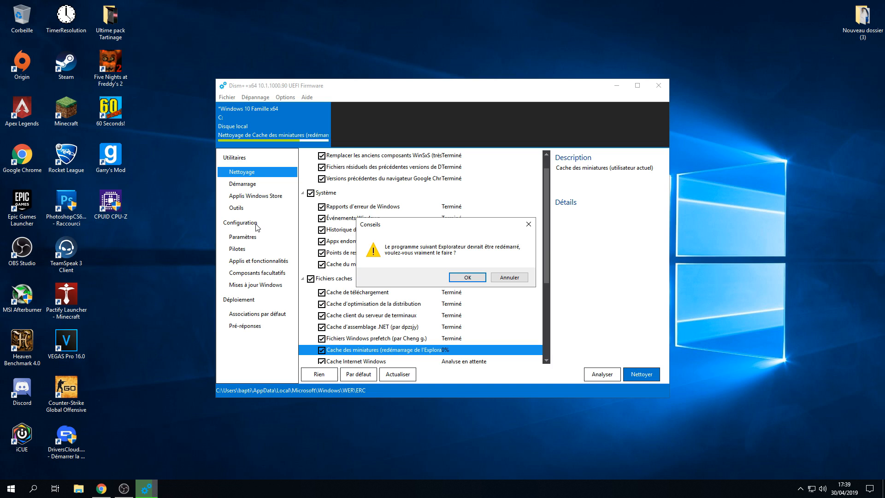
pyautogui.click(467, 277)
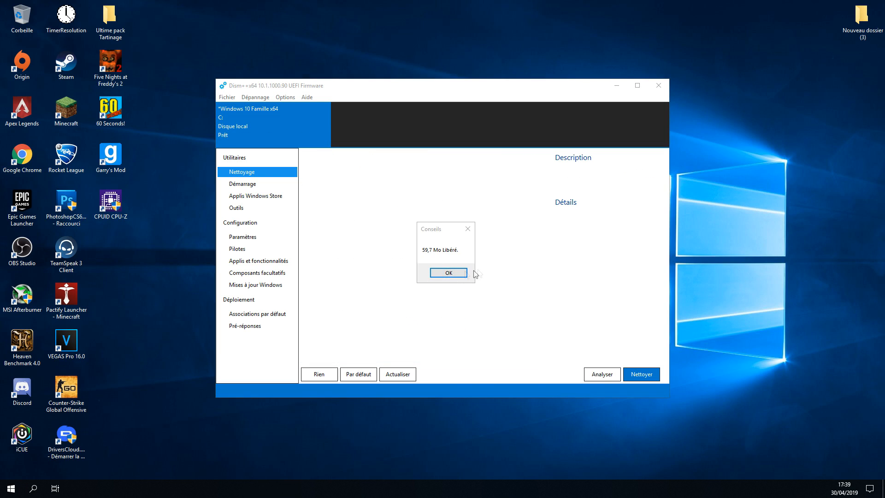
pyautogui.click(452, 277)
# Look over the "Démarrage" utility's startup entries, including "Démarrage du système", and its services categories.
pyautogui.click(245, 183)
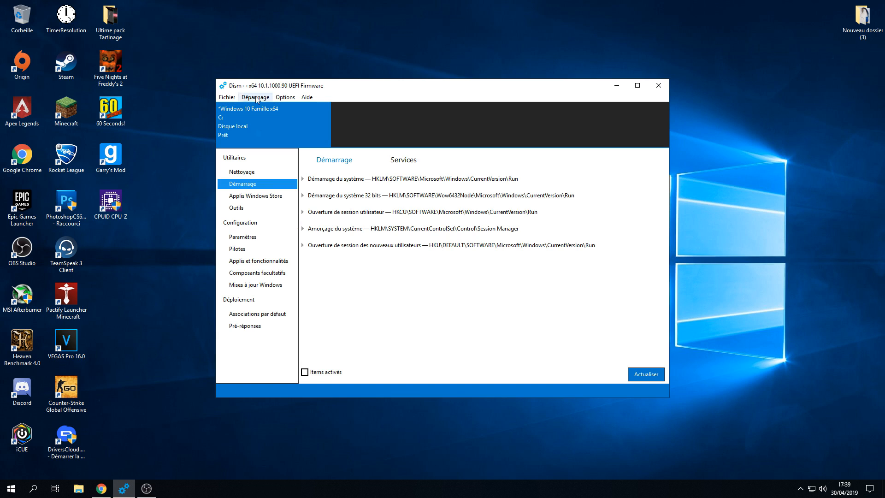
pyautogui.click(399, 160)
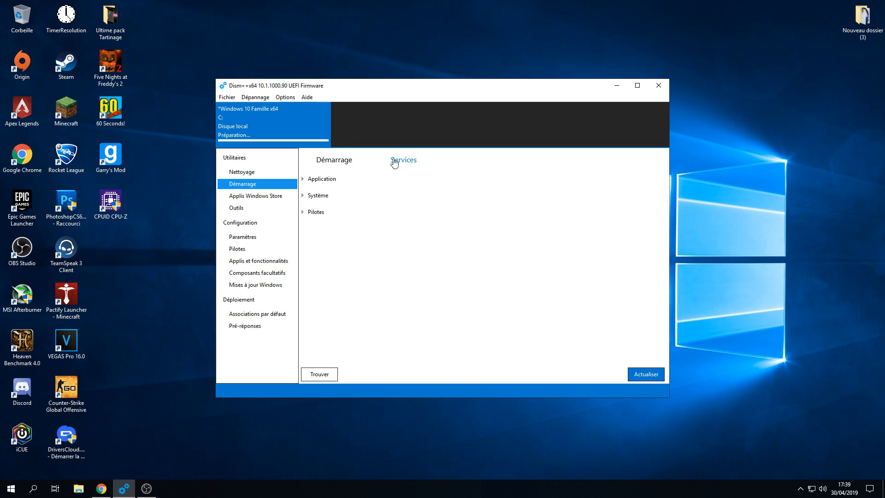
pyautogui.click(334, 160)
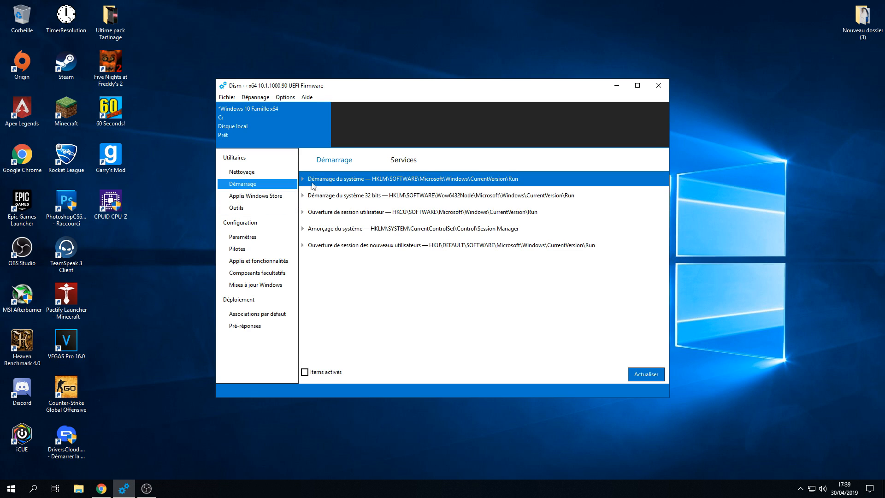
pyautogui.click(302, 179)
pyautogui.click(303, 179)
# Review the user and preinstalled Windows Store apps, and check the desktop's context menu for the NVIDIA control panel entry.
pyautogui.click(272, 195)
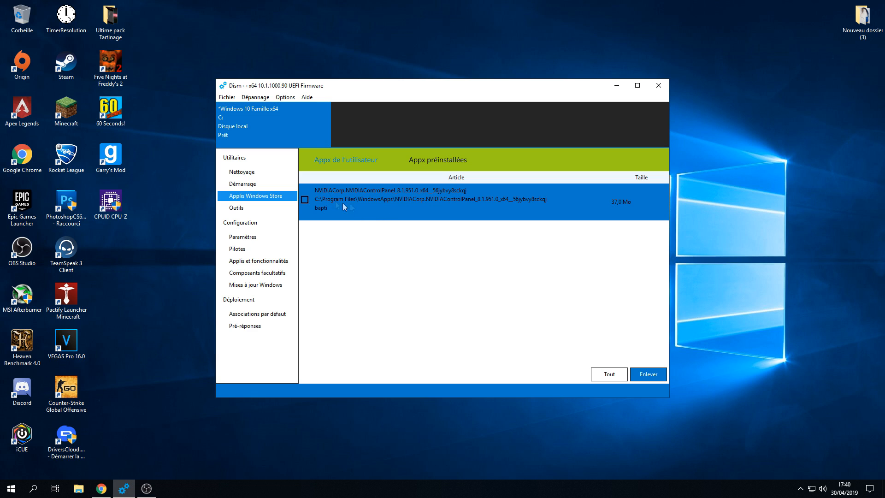
pyautogui.click(435, 160)
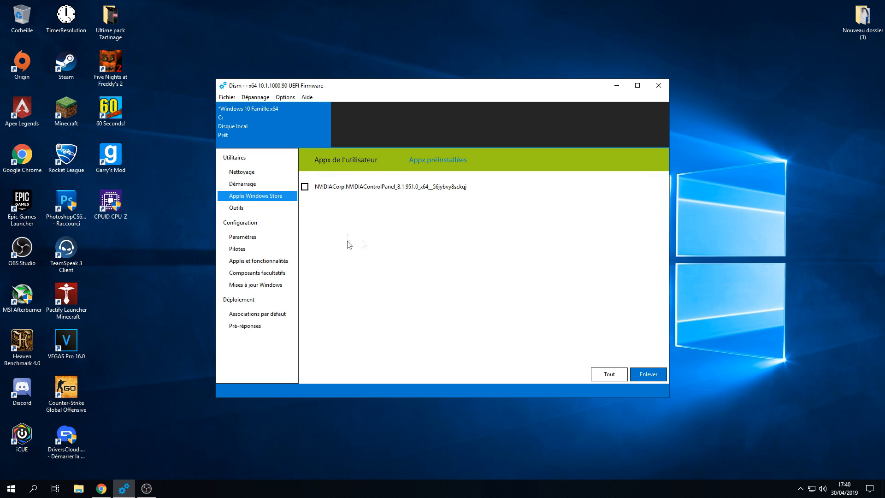
pyautogui.click(371, 160)
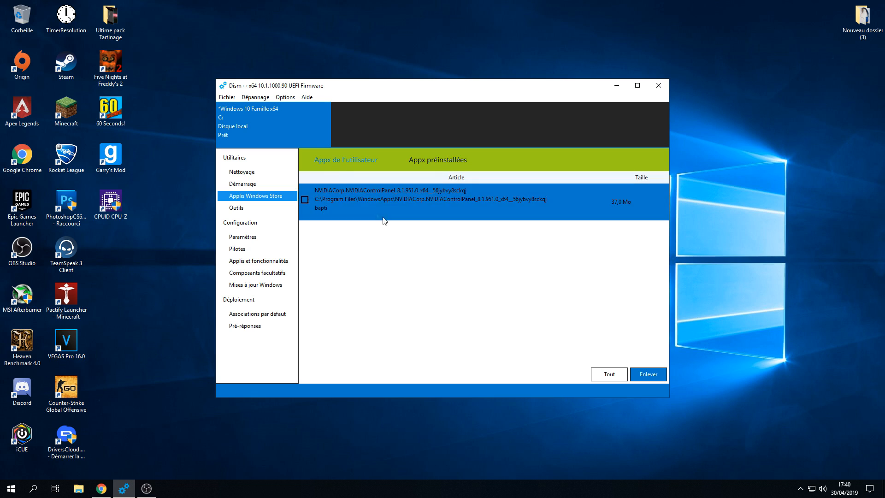
pyautogui.rightClick(152, 362)
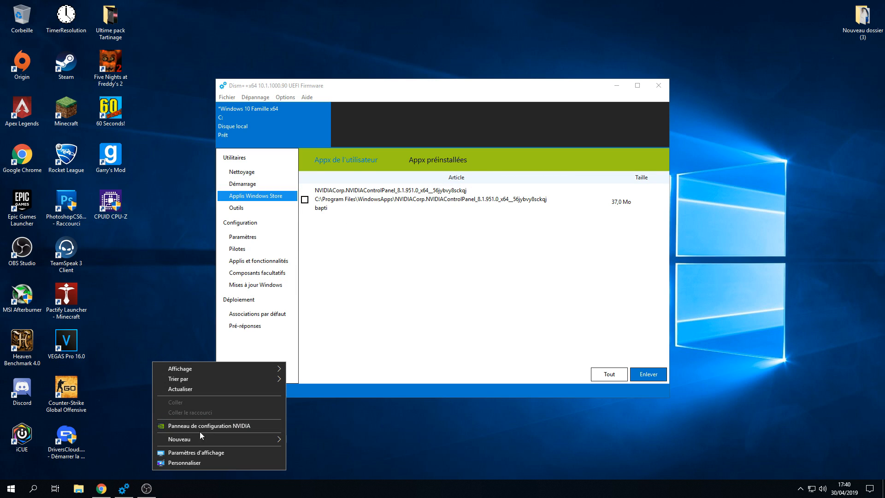
pyautogui.click(148, 267)
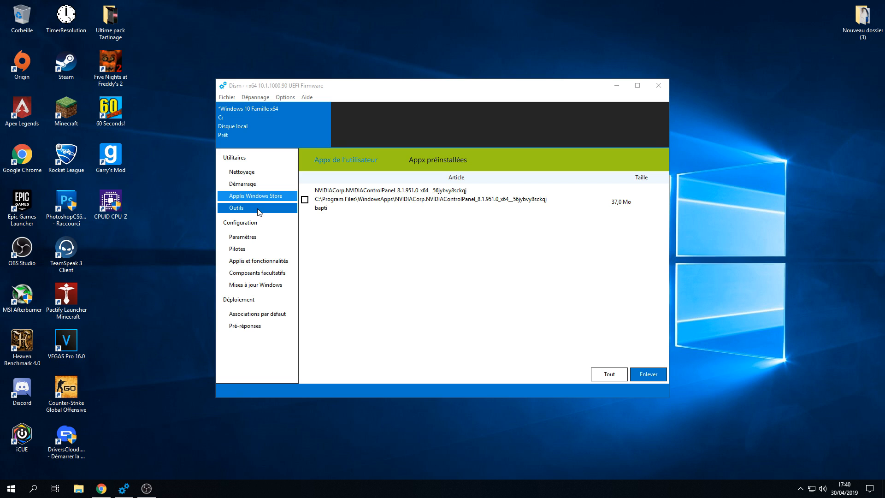
# Look through the "Outils" entry, the Windows Store apps, and the "Paramètres" and "Pilotes" configuration pages.
pyautogui.click(258, 210)
pyautogui.click(250, 198)
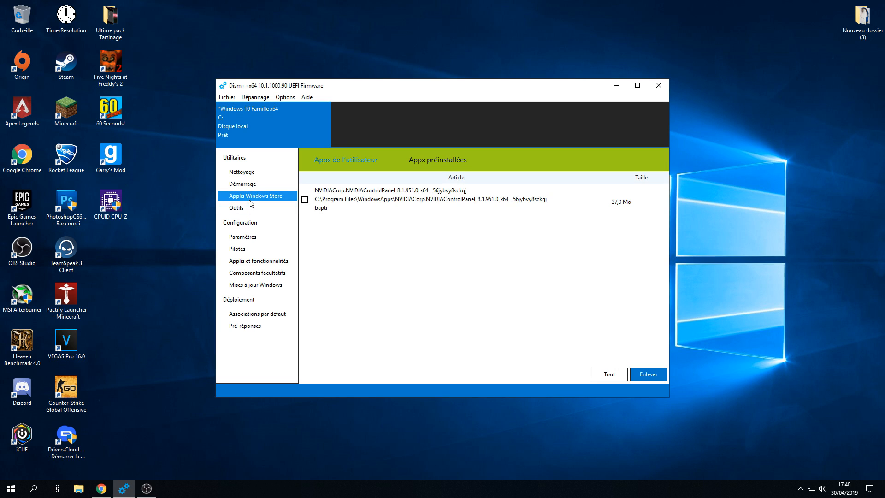
pyautogui.click(270, 208)
pyautogui.click(277, 200)
pyautogui.click(243, 236)
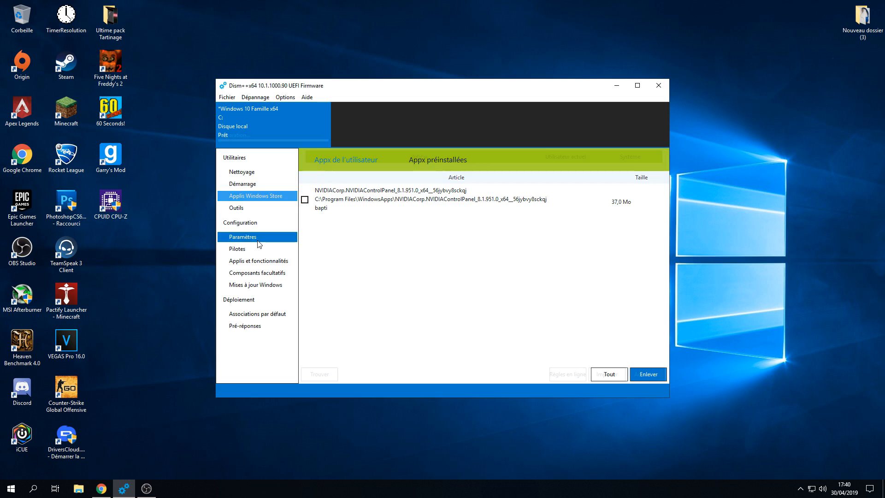
pyautogui.click(251, 249)
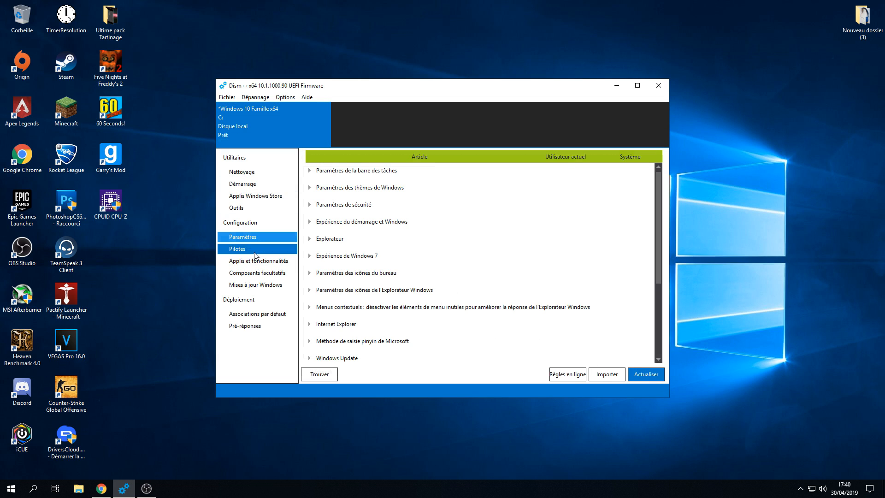
# Look over the installed applications and the Windows features under "Applis et fonctionnalités".
pyautogui.click(263, 261)
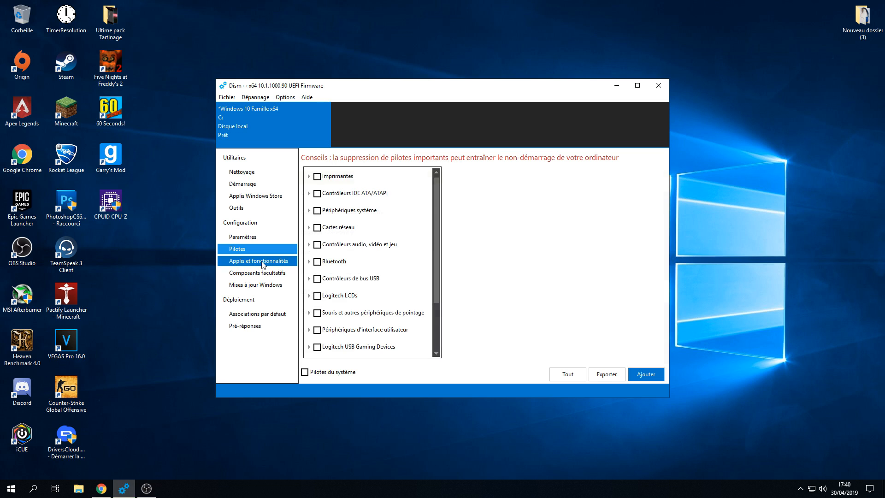
pyautogui.scroll(-8, 461, 256)
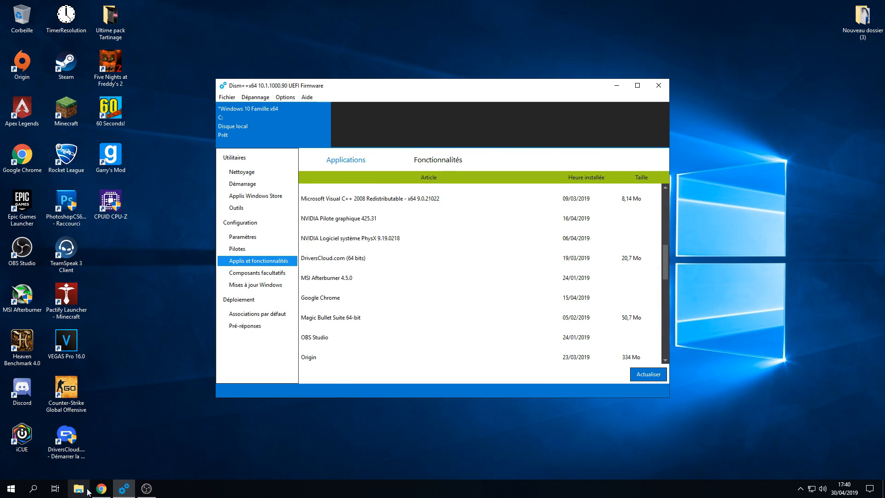
pyautogui.click(437, 169)
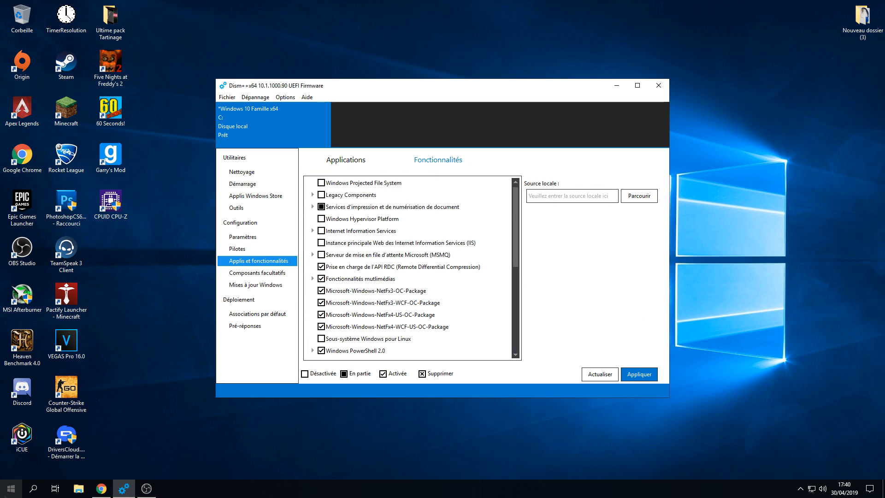
pyautogui.click(359, 169)
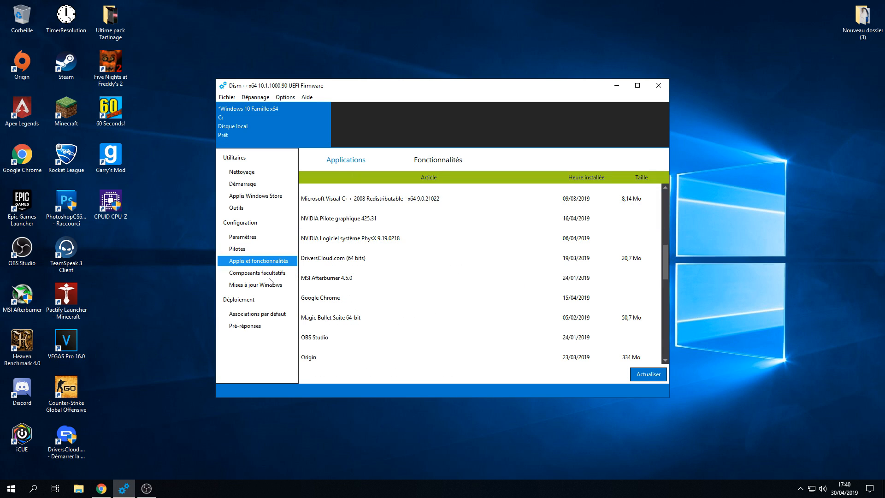
# Look over the optional components, the Windows updates page and the default associations.
pyautogui.click(257, 273)
pyautogui.scroll(-2, 545, 244)
pyautogui.scroll(2, 530, 260)
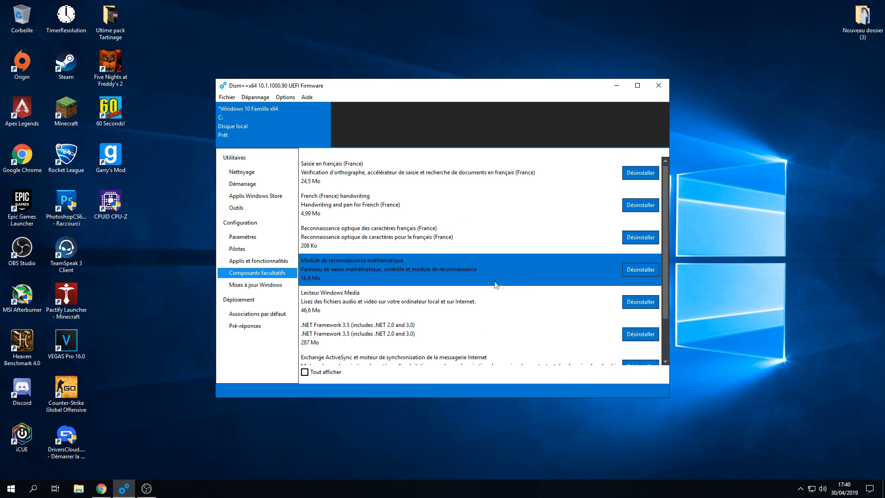
pyautogui.click(255, 285)
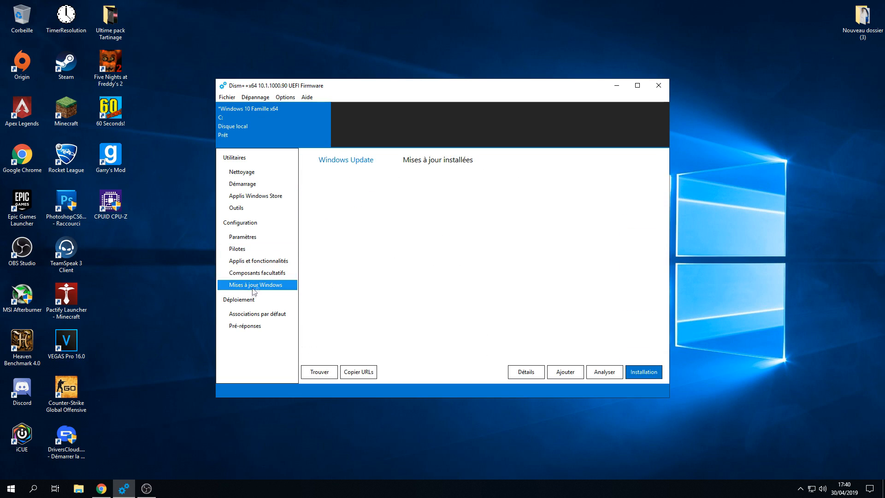
pyautogui.click(257, 313)
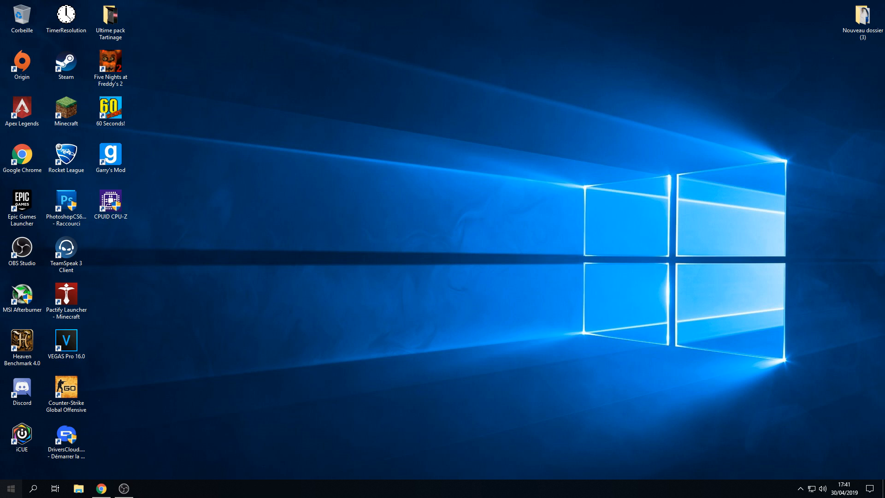
# Open the "Bureau" folder in a maximized File Explorer window and display the properties of "Ce PC".
pyautogui.click(11, 488)
pyautogui.click(11, 487)
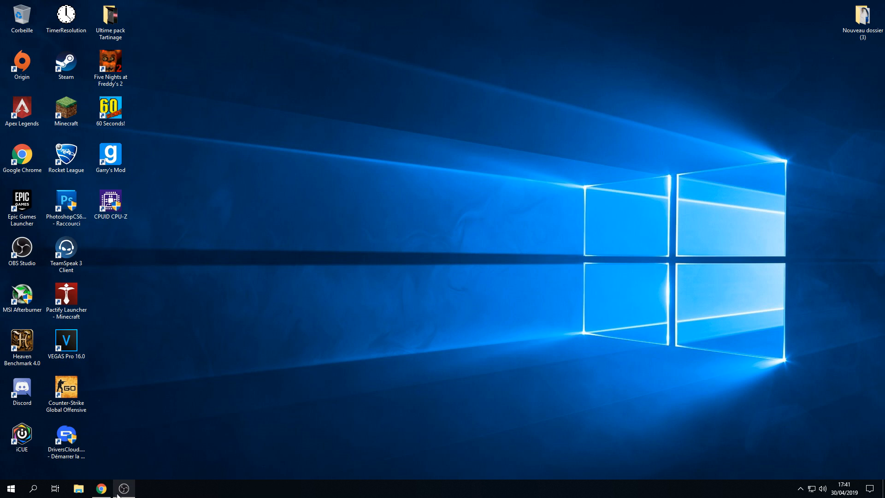
pyautogui.click(79, 495)
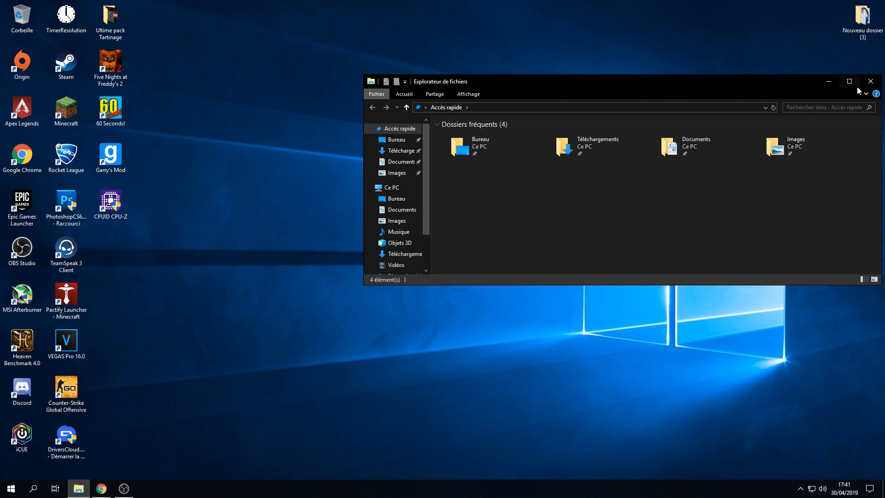
pyautogui.press('super+Up')
pyautogui.click(42, 30)
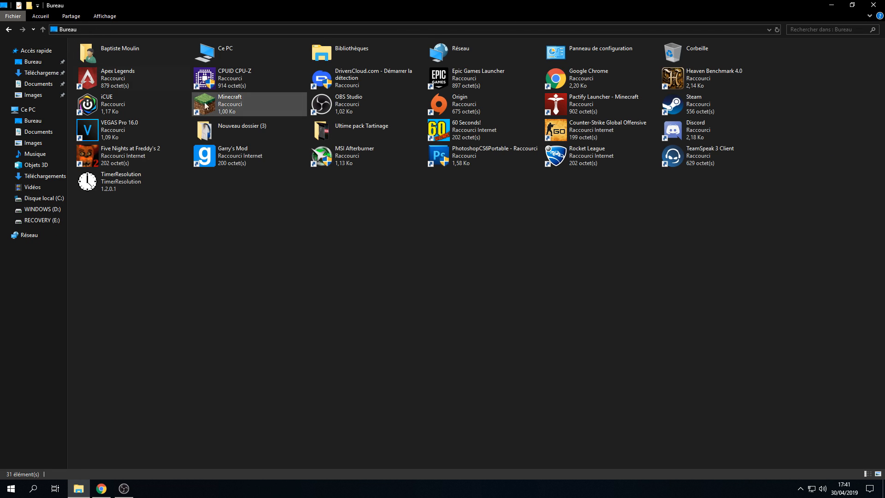
pyautogui.rightClick(237, 49)
pyautogui.rightClick(214, 56)
pyautogui.rightClick(215, 56)
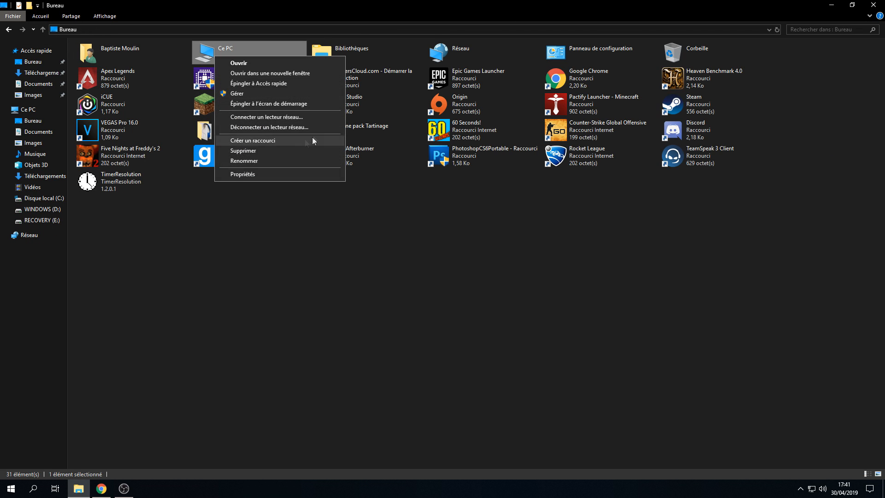
pyautogui.click(251, 176)
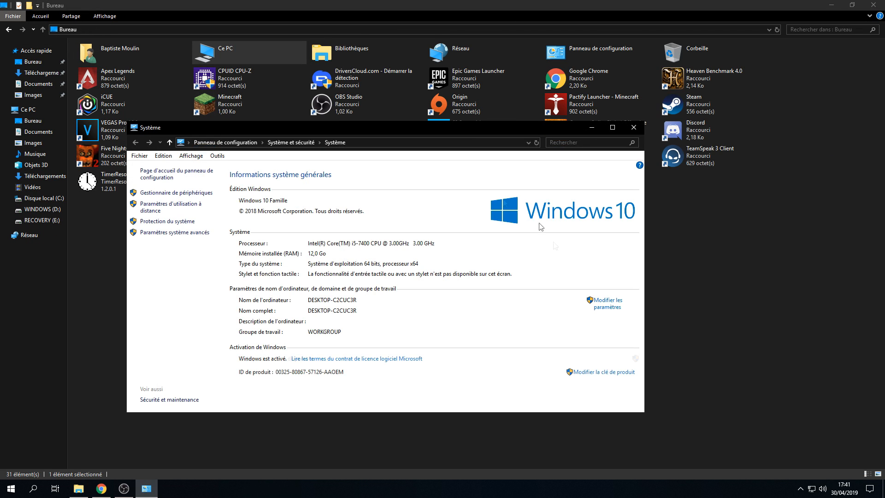
# Open the performance options from the advanced system settings and minimize the System and Explorer windows behind them.
pyautogui.click(612, 128)
pyautogui.click(52, 109)
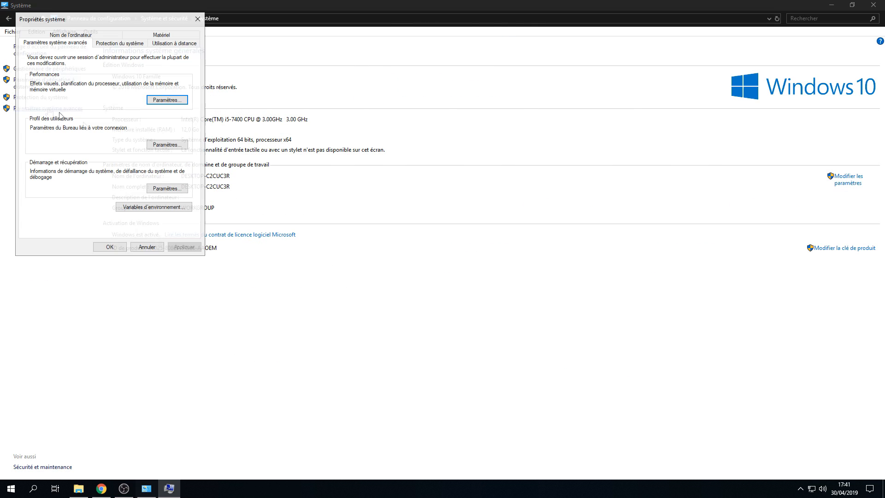
pyautogui.click(150, 101)
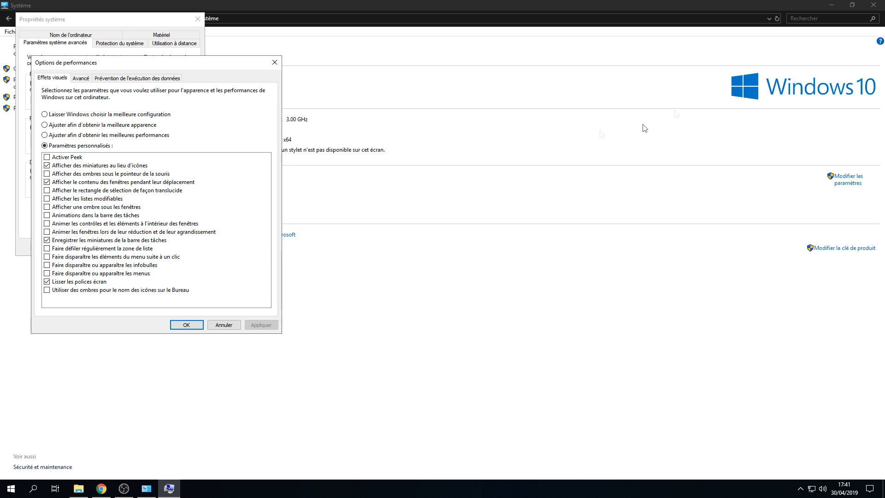
pyautogui.click(831, 5)
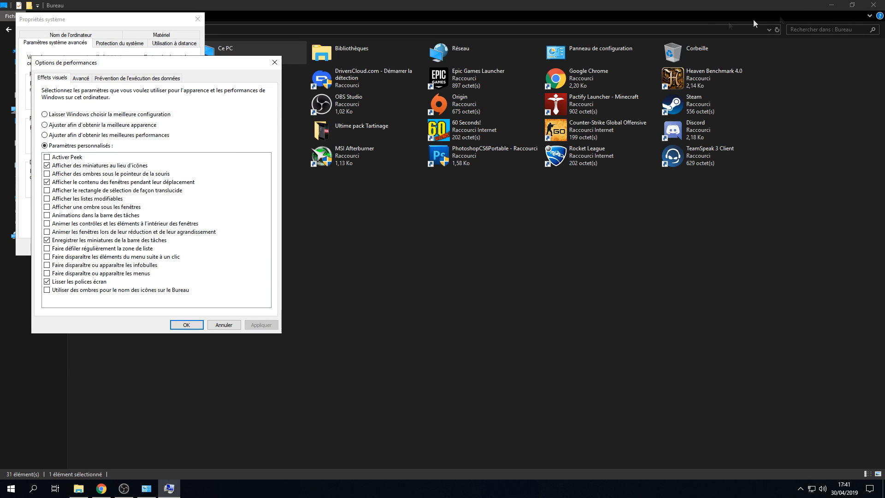
pyautogui.click(831, 5)
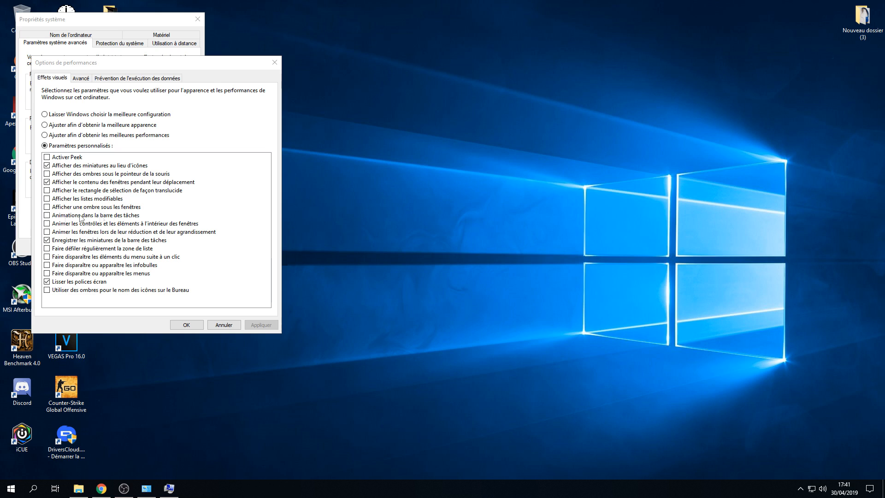
# Open the virtual memory settings from the advanced performance options and review the paging file settings of drives C:, D: and E:.
pyautogui.click(81, 78)
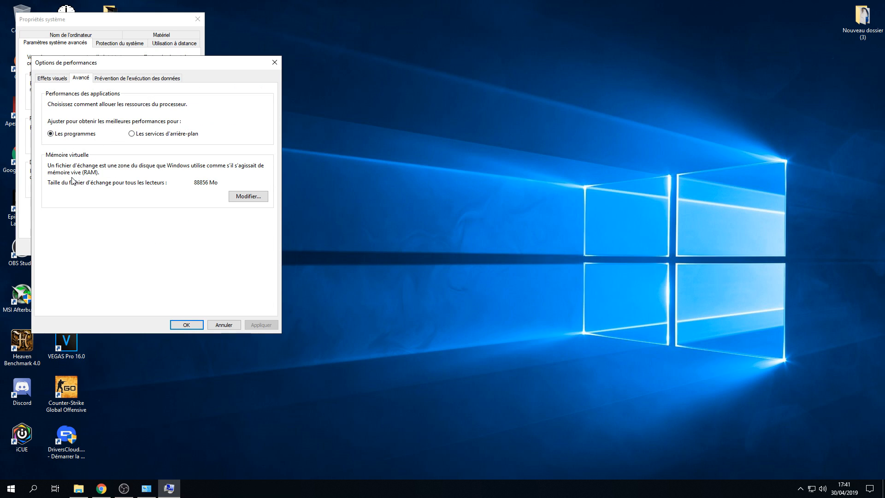
pyautogui.click(233, 199)
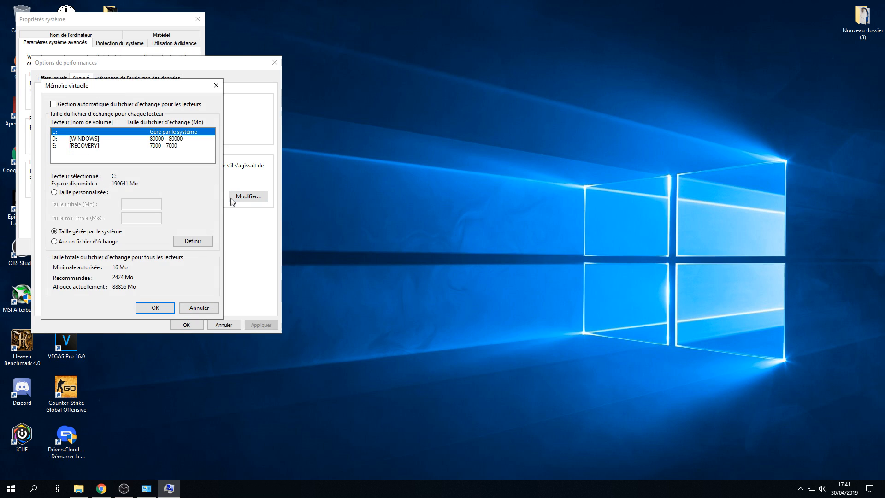
pyautogui.click(126, 138)
pyautogui.click(101, 146)
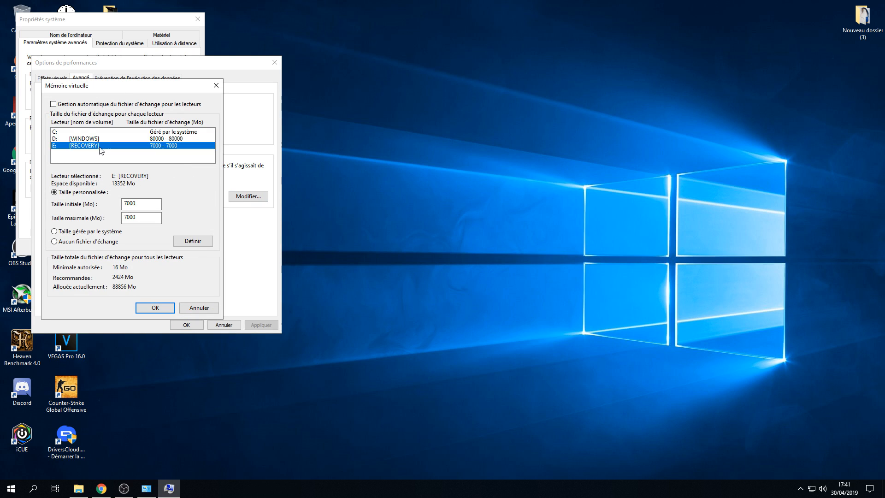
pyautogui.click(97, 141)
pyautogui.click(109, 133)
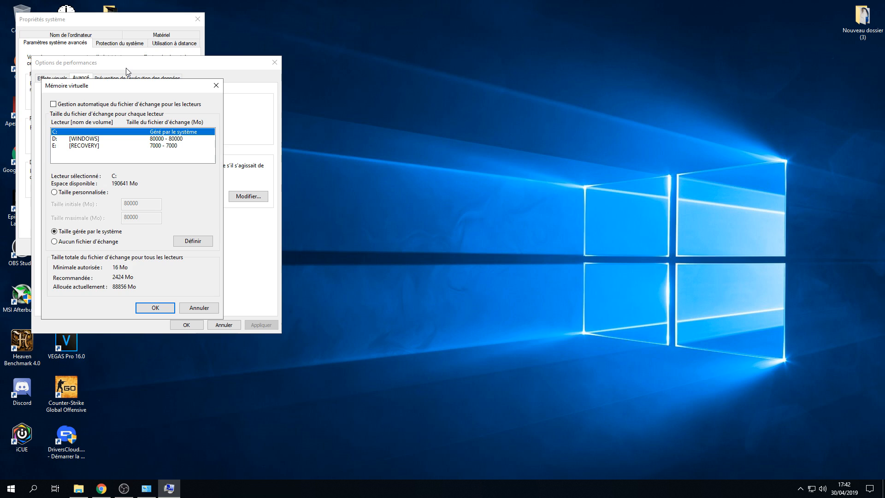
pyautogui.click(99, 140)
pyautogui.click(101, 146)
pyautogui.click(95, 137)
pyautogui.click(94, 134)
pyautogui.click(87, 139)
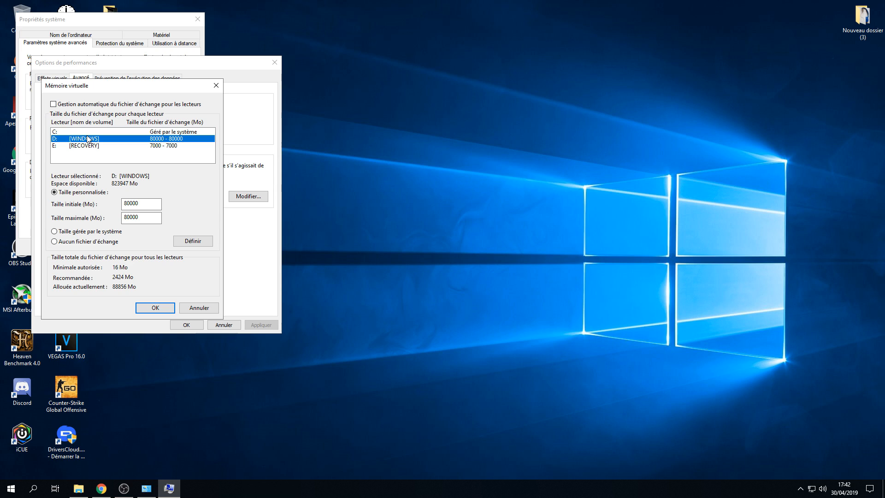
# Inspect the folders and files on drive WINDOWS (D:) in File Explorer, then minimize the window.
pyautogui.rightClick(205, 489)
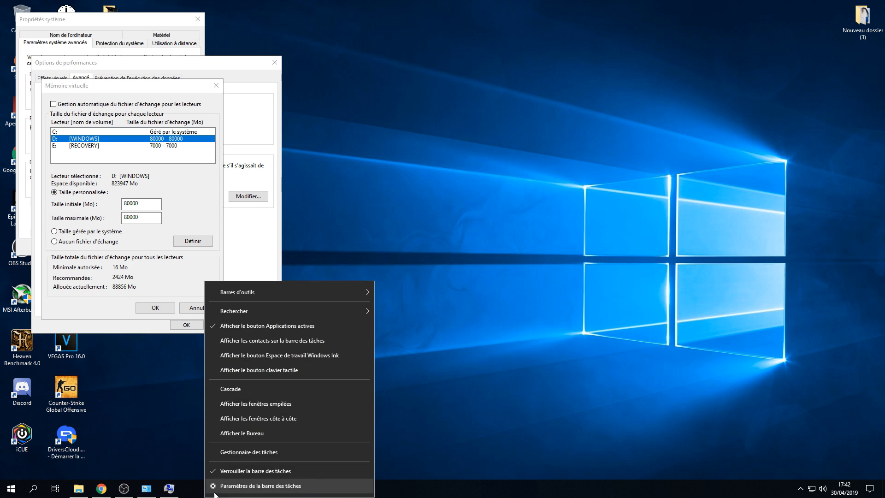
pyautogui.click(79, 488)
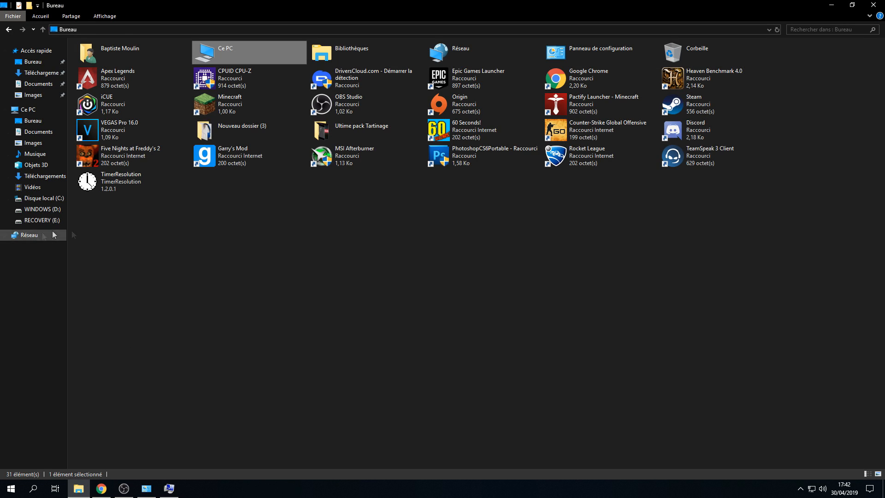
pyautogui.click(42, 208)
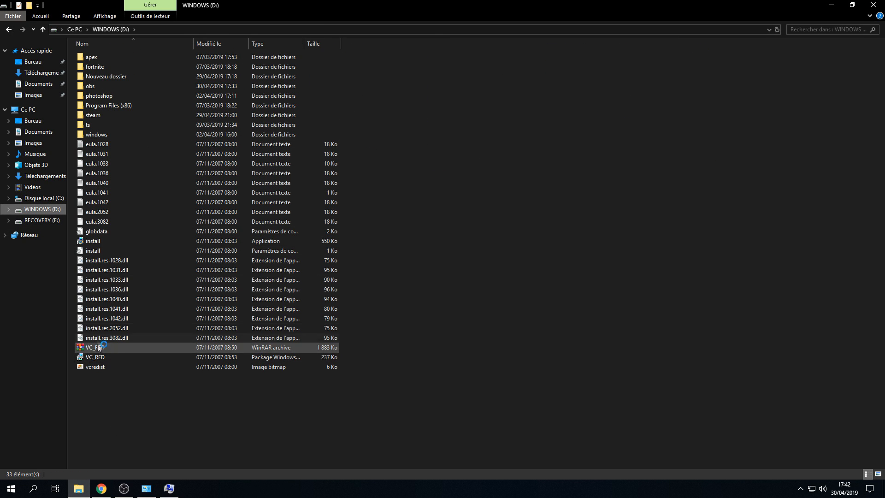
pyautogui.doubleClick(95, 243)
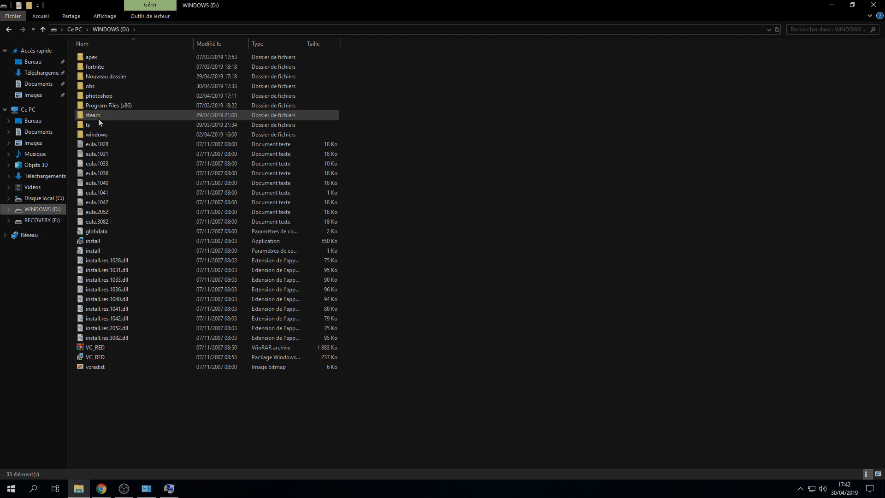
pyautogui.click(102, 133)
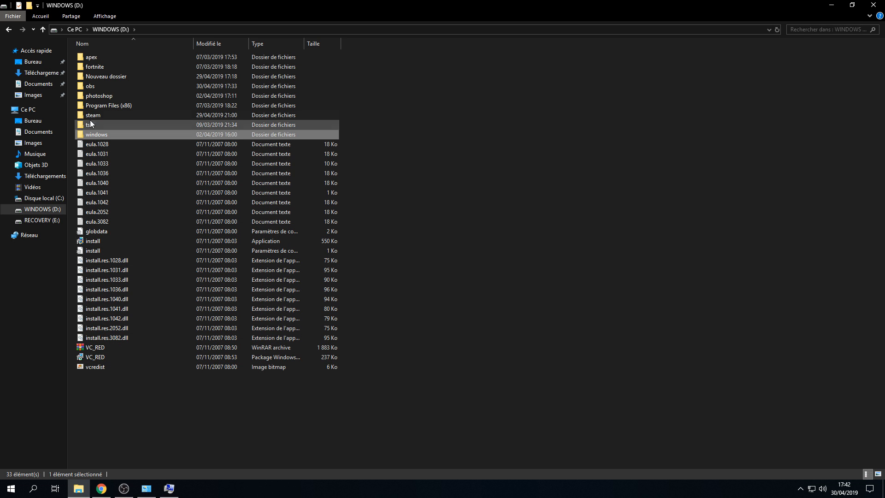
pyautogui.click(831, 5)
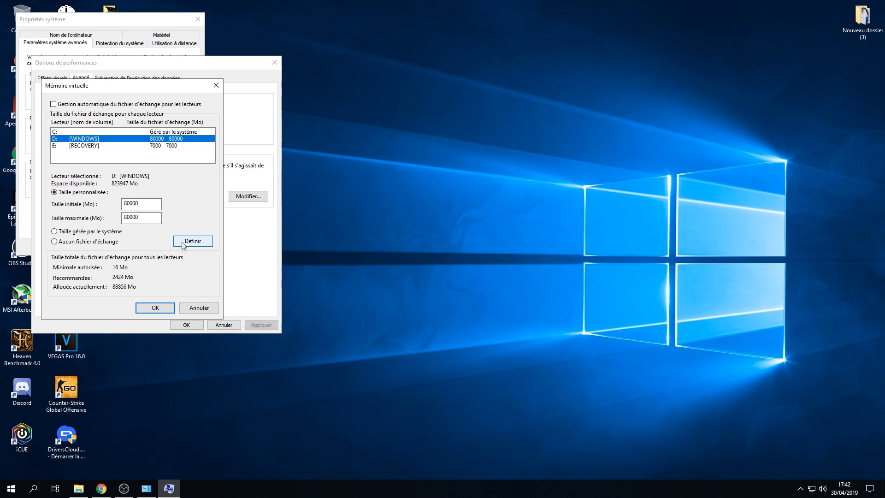
# Check the used and free space in the properties of drive WINDOWS (D:), then close File Explorer.
pyautogui.click(79, 488)
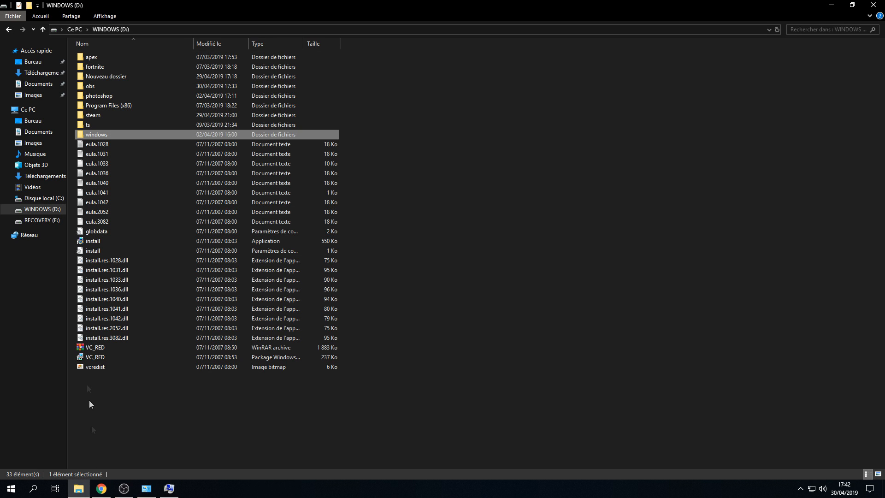
pyautogui.rightClick(25, 212)
pyautogui.click(46, 392)
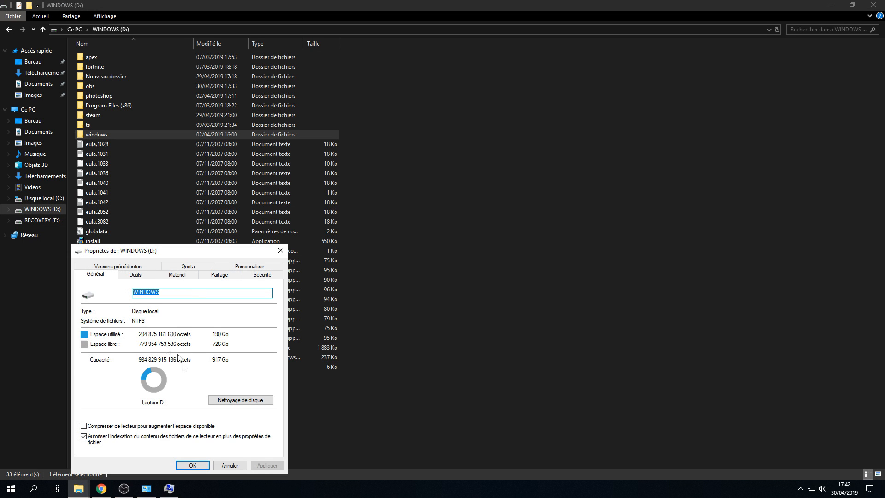
pyautogui.click(280, 250)
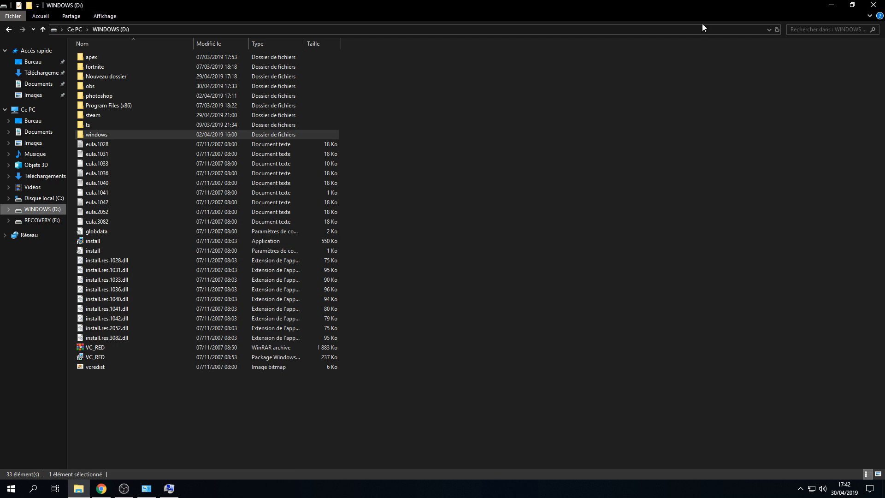
pyautogui.click(873, 5)
# Go over the custom paging file size of drive D: again and compare it with the other drives' settings.
pyautogui.click(142, 204)
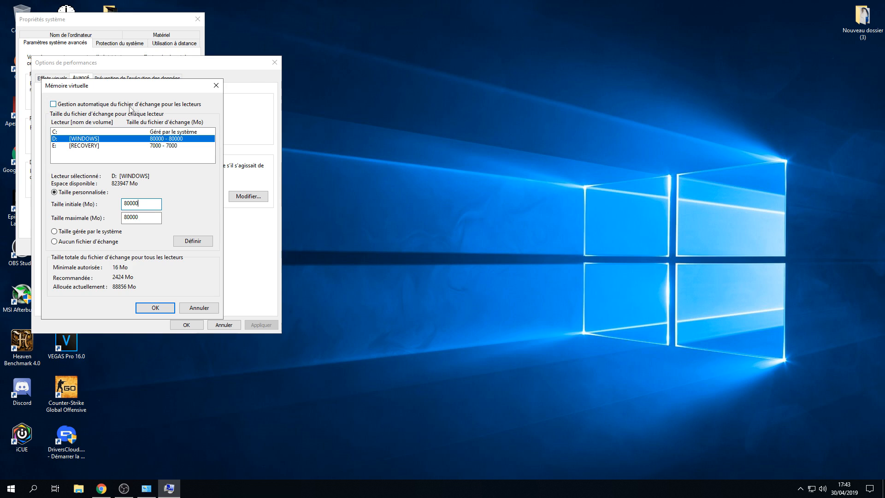
pyautogui.click(143, 141)
pyautogui.click(142, 144)
pyautogui.click(138, 133)
pyautogui.click(141, 140)
pyautogui.click(304, 394)
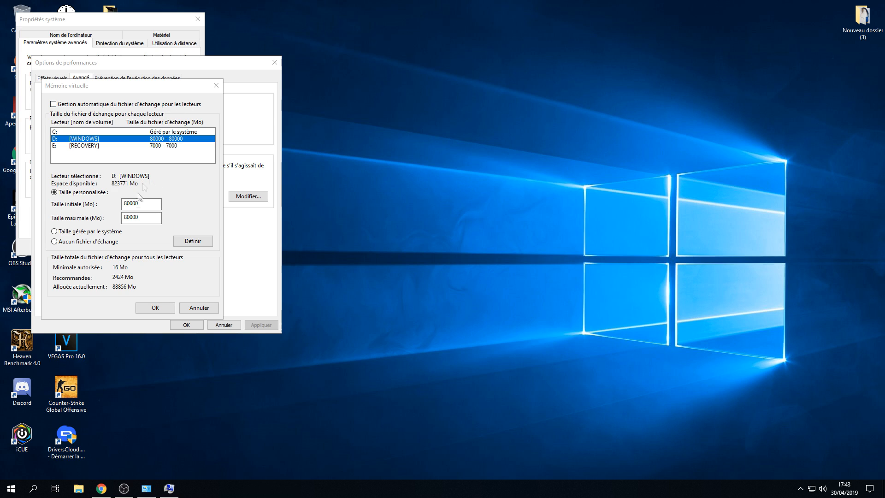
# Leave the virtual memory settings, check the data execution prevention and visual effects pages, and close the system properties.
pyautogui.click(137, 216)
pyautogui.click(216, 85)
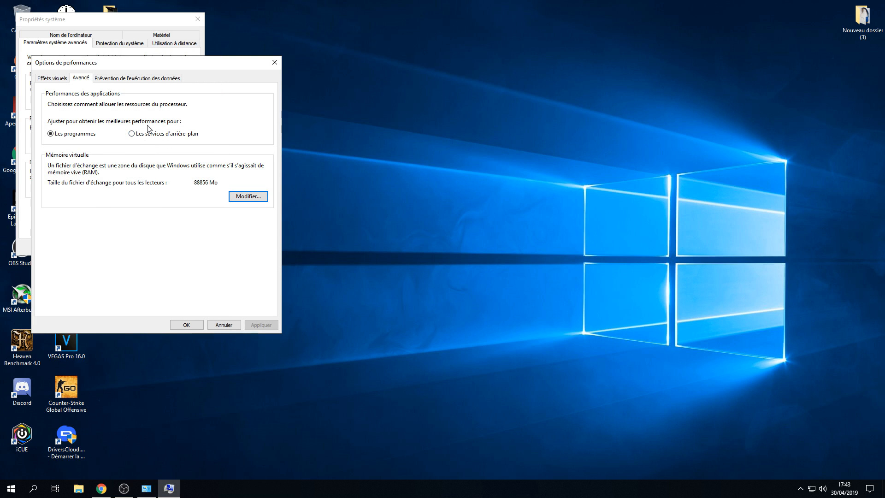
pyautogui.hotkey('ctrl', 'Tab')
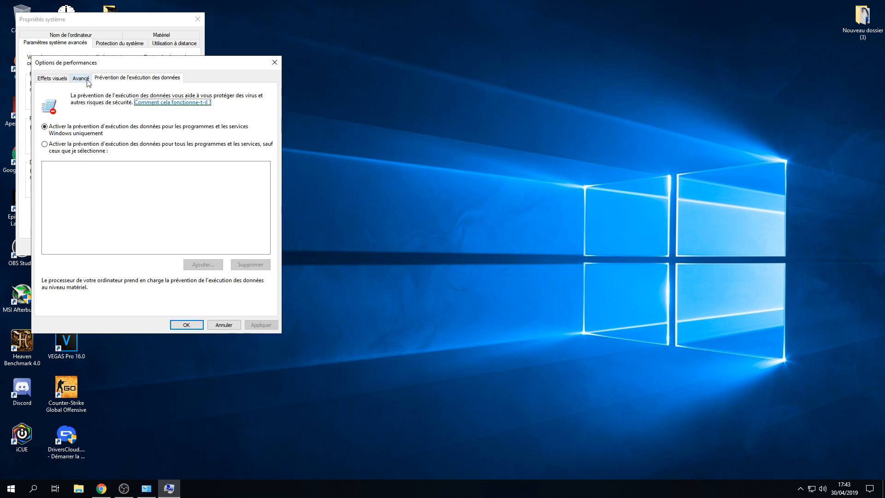
pyautogui.click(56, 79)
pyautogui.click(275, 63)
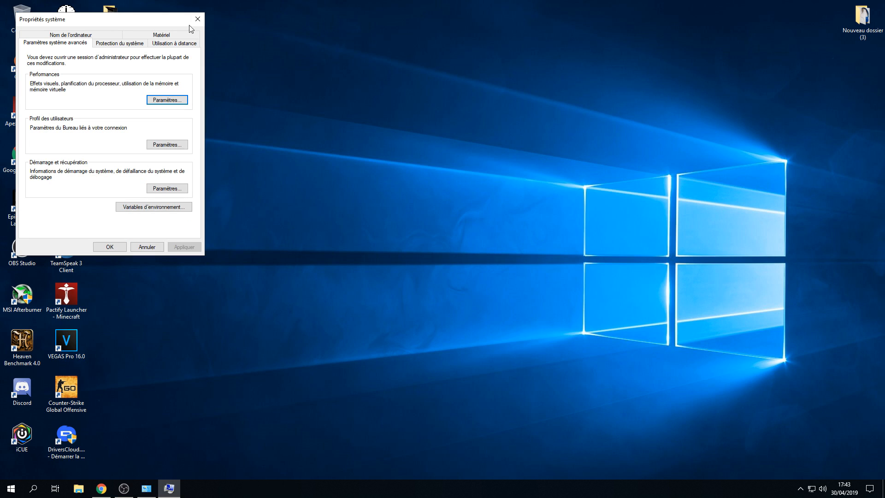
pyautogui.click(198, 19)
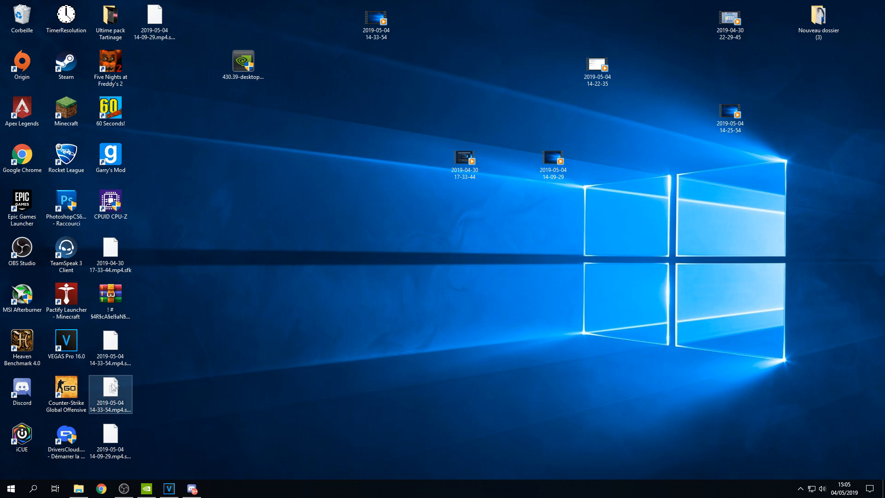
pyautogui.doubleClick(71, 432)
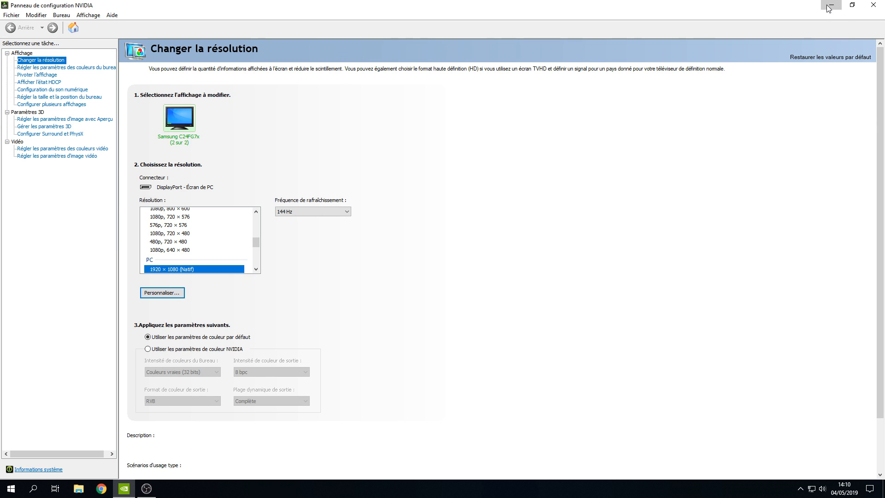
# Open the NVIDIA Control Panel from the desktop and review the resolutions and refresh rate on the Changer la résolution page.
pyautogui.rightClick(338, 337)
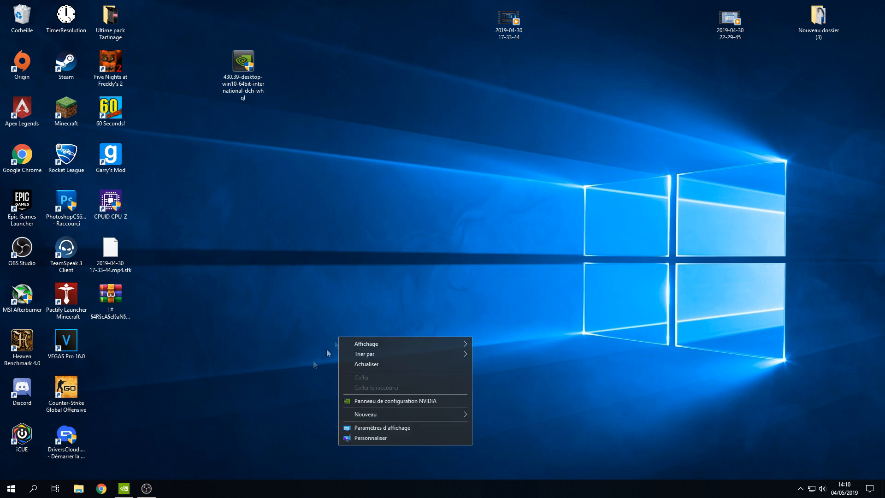
pyautogui.click(395, 400)
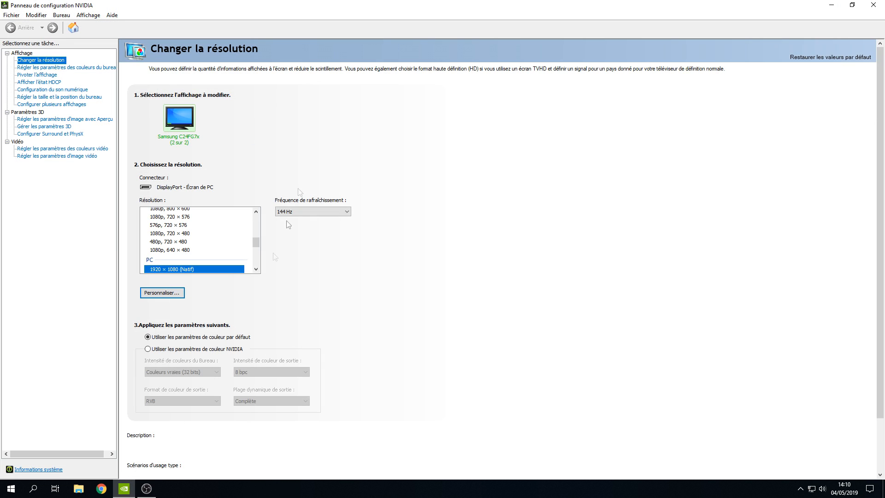
pyautogui.click(824, 4)
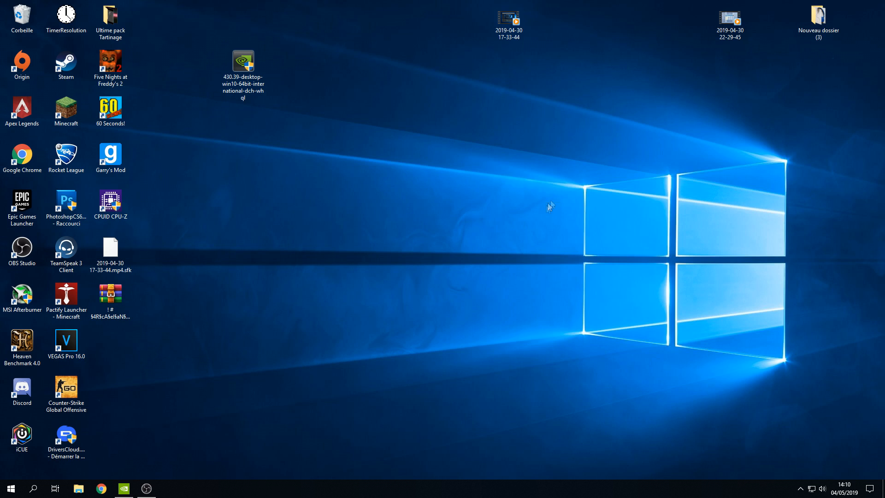
pyautogui.rightClick(561, 203)
pyautogui.click(124, 488)
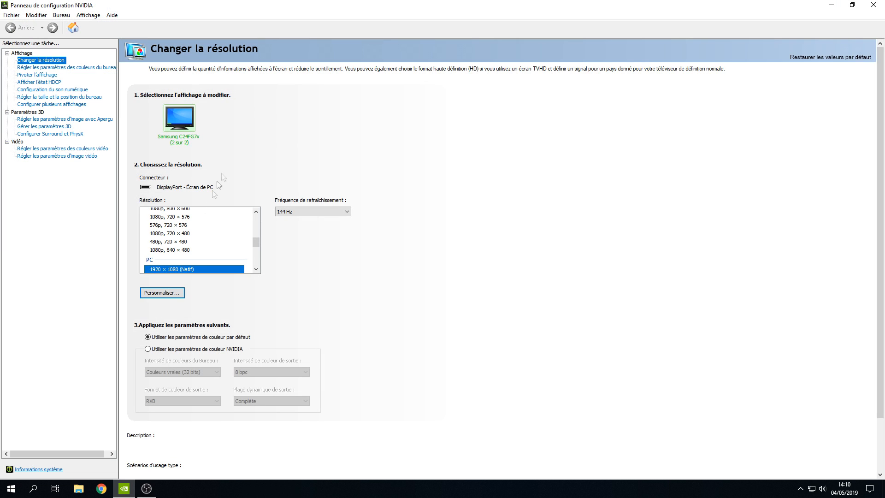
pyautogui.moveTo(257, 240)
pyautogui.mouseDown()
pyautogui.moveTo(264, 265)
pyautogui.moveTo(266, 218)
pyautogui.moveTo(264, 275)
pyautogui.moveTo(259, 244)
pyautogui.mouseUp()
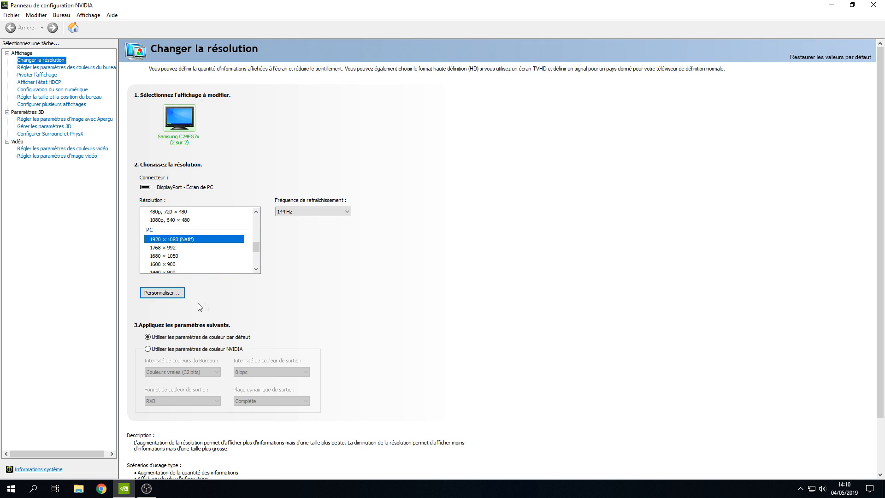
# Enable resolutions not exposed by the display, try a custom resolution with a different horizontal pixel count, and cancel the customization.
pyautogui.click(172, 293)
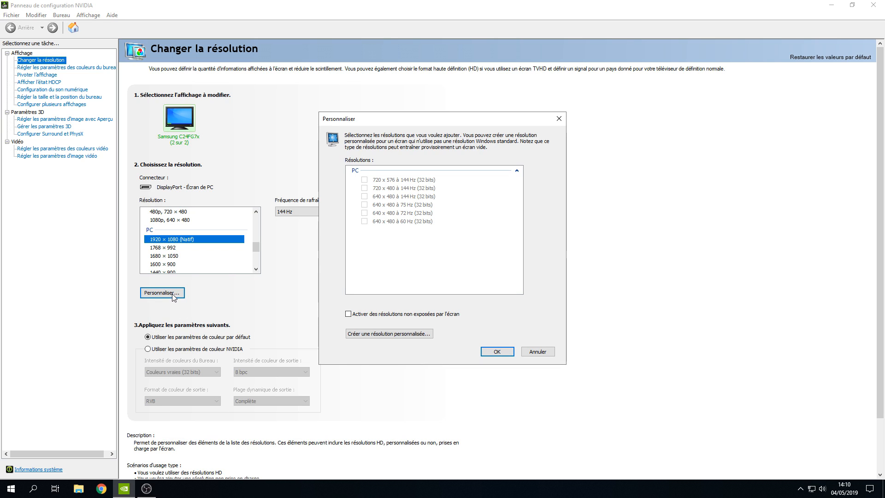
pyautogui.click(399, 316)
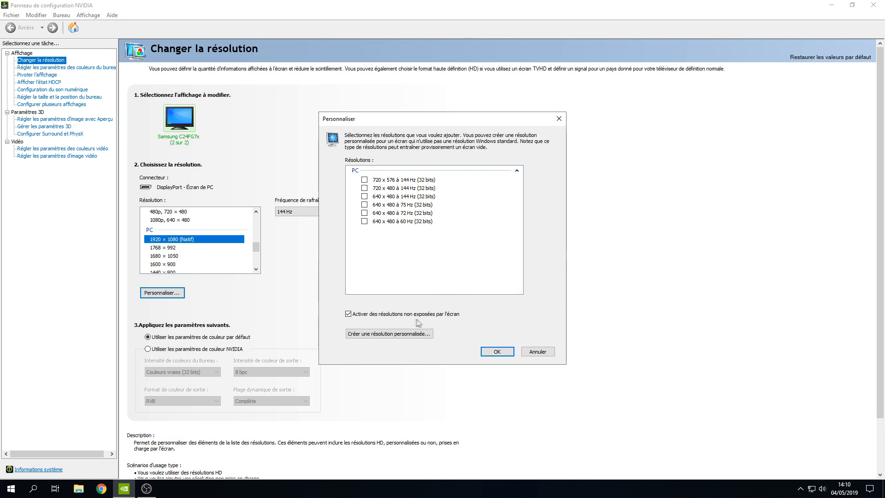
pyautogui.click(414, 335)
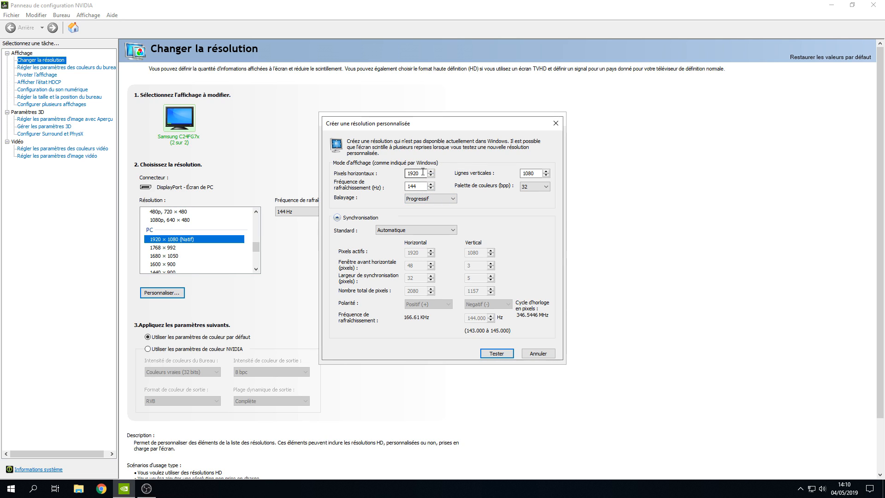
pyautogui.moveTo(423, 174); pyautogui.dragTo(412, 177)
pyautogui.write('600')
pyautogui.click(537, 353)
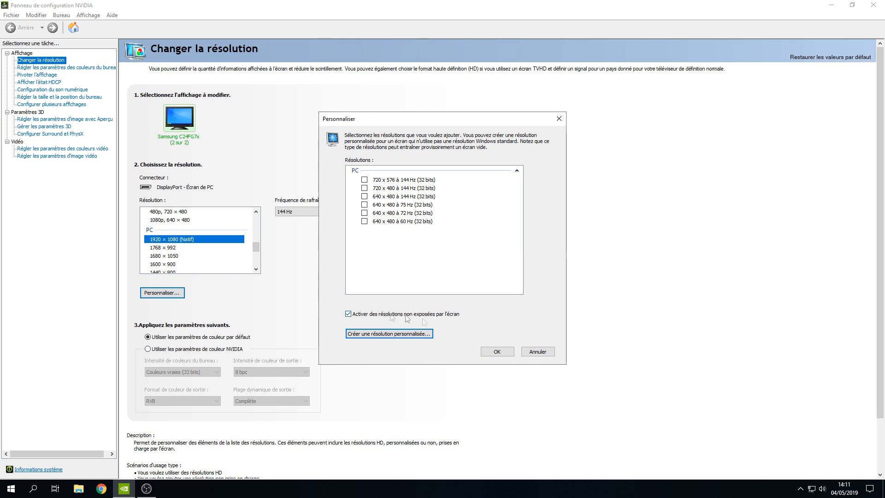
pyautogui.click(539, 353)
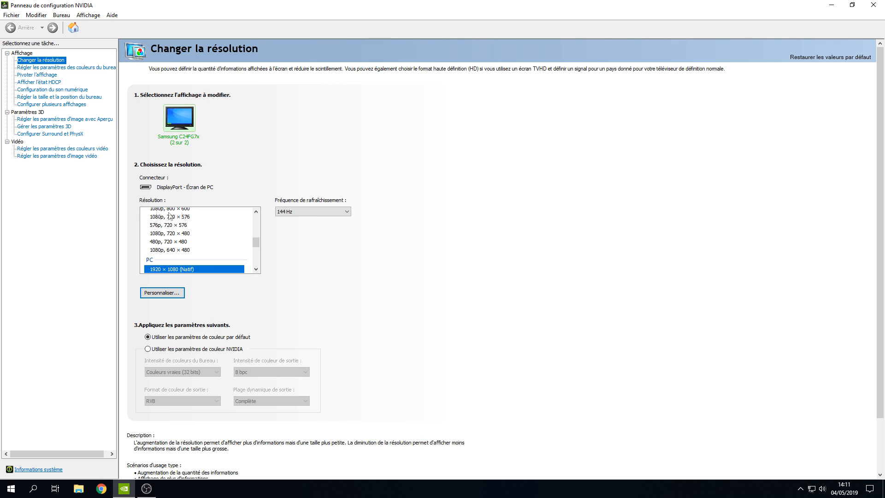
# Look at the desktop color and display rotation pages, and return to the resolution page.
pyautogui.click(73, 67)
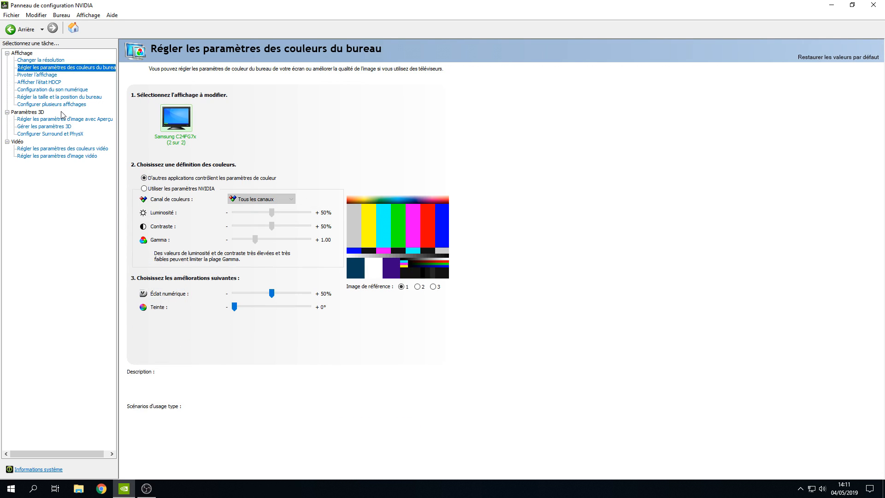
pyautogui.click(46, 75)
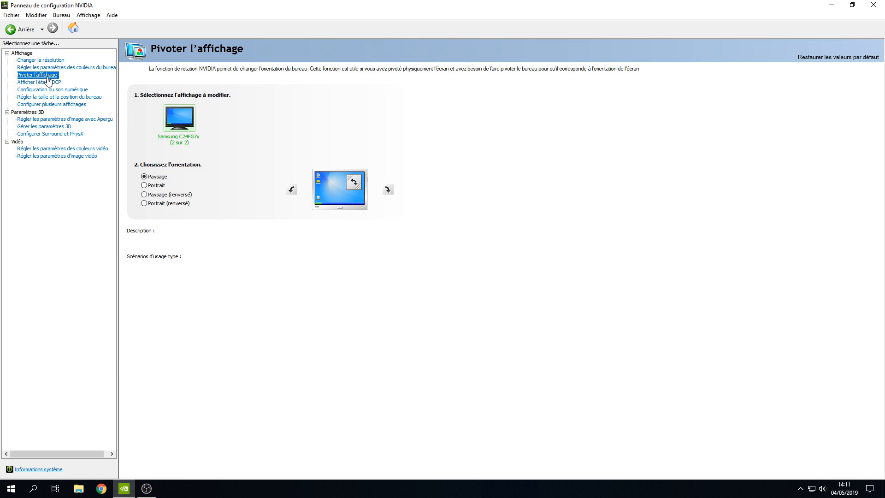
pyautogui.press('Up')
pyautogui.press('Up')
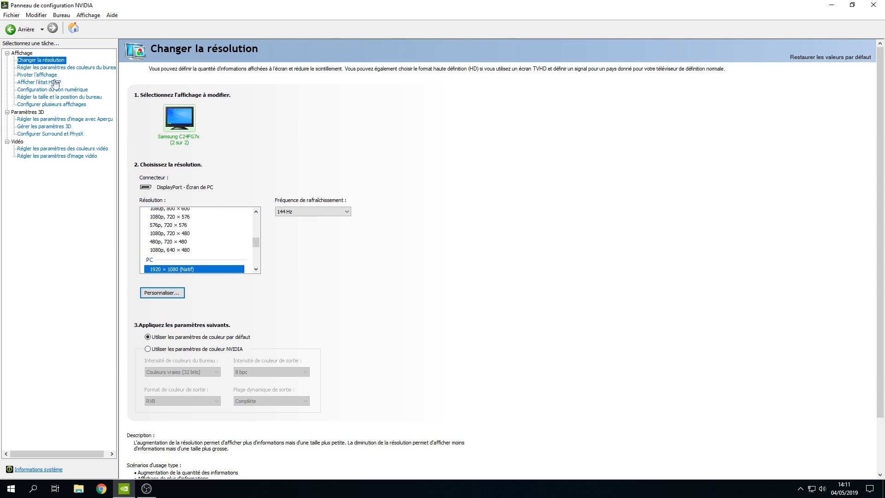
# Set the 3D image settings with preview to use own preferences with full emphasis on Performances, and apply the change.
pyautogui.click(65, 126)
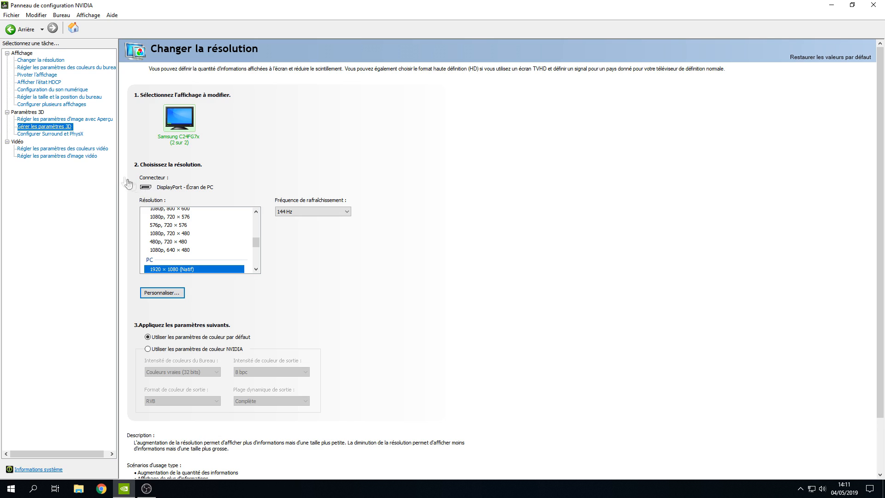
pyautogui.press('Up')
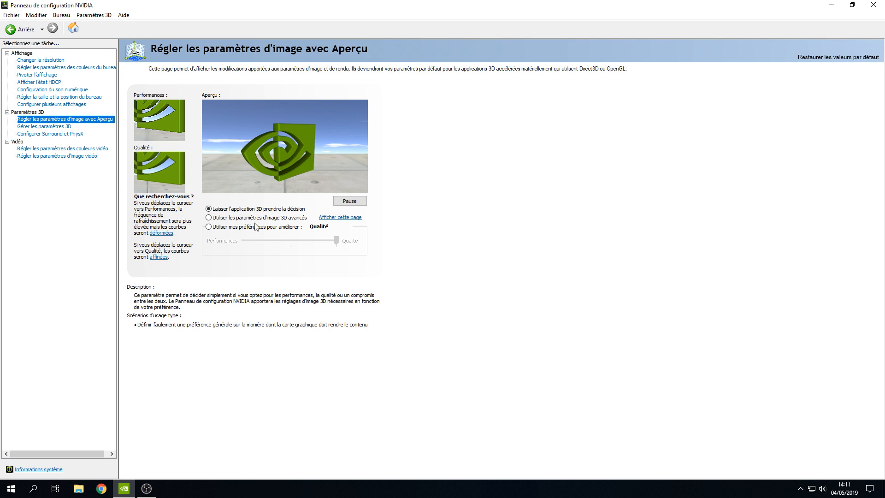
pyautogui.click(249, 228)
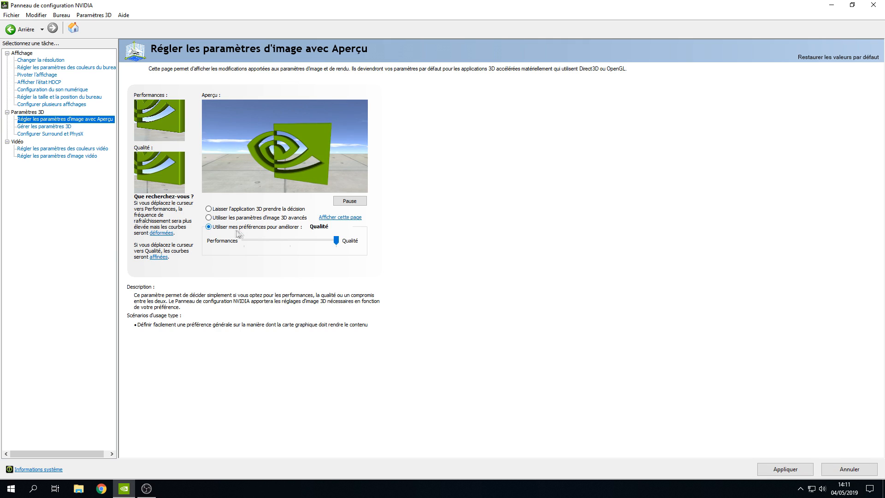
pyautogui.moveTo(336, 241); pyautogui.dragTo(242, 239)
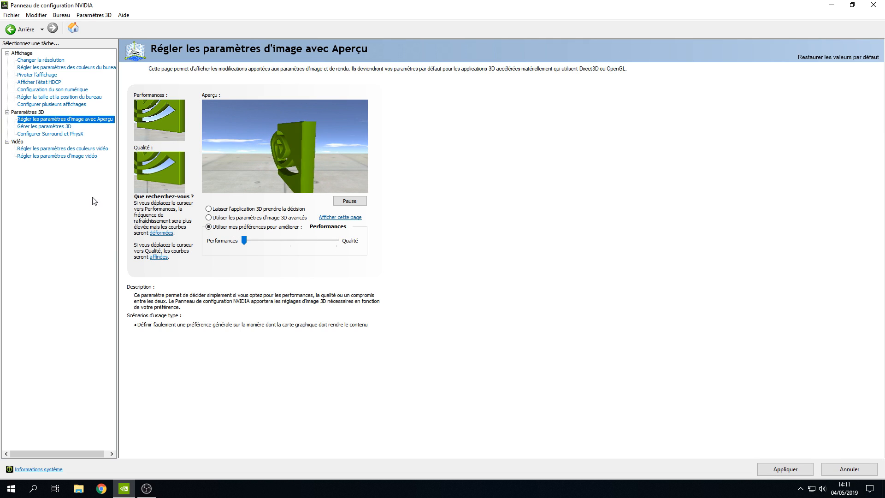
pyautogui.click(775, 473)
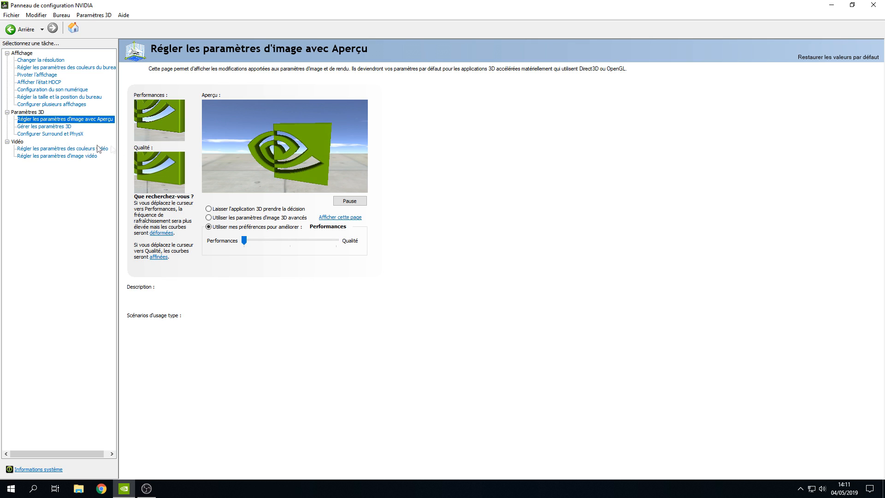
# Open the Gérer les paramètres 3D page and review the global settings from antialiasing and CUDA down to texture filtering.
pyautogui.click(49, 126)
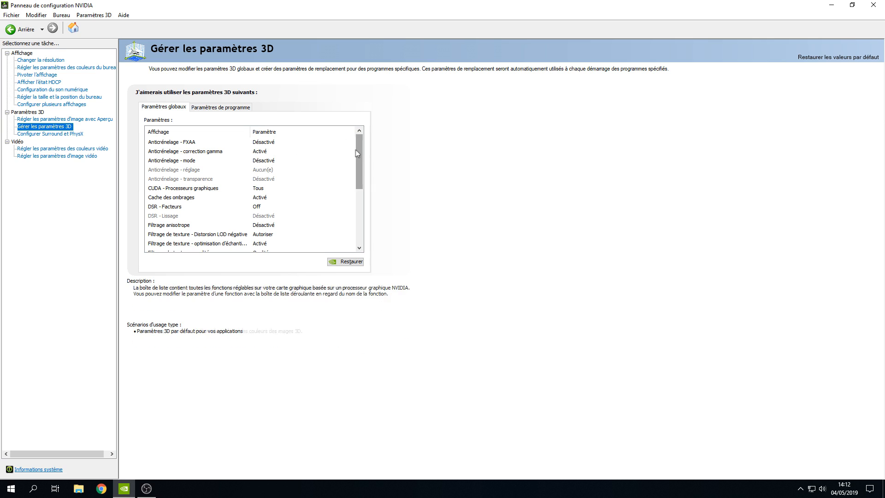
pyautogui.moveTo(358, 155)
pyautogui.mouseDown()
pyautogui.moveTo(361, 219)
pyautogui.moveTo(342, 152)
pyautogui.mouseUp()
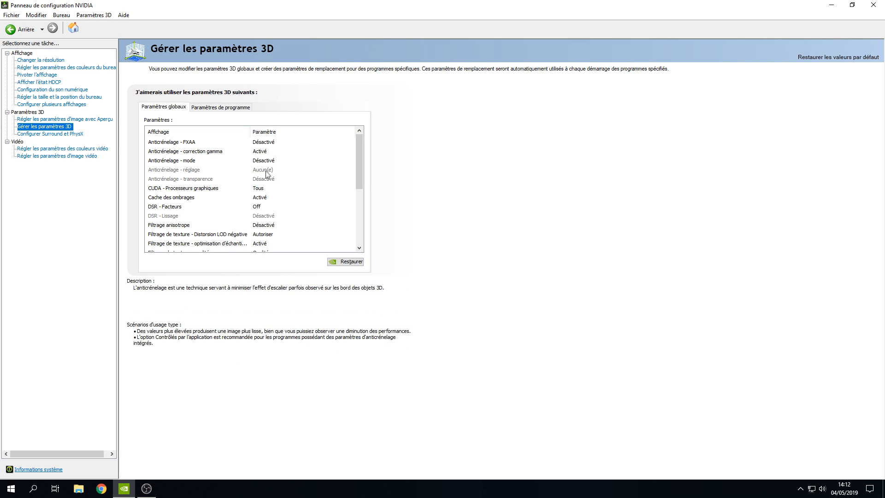
pyautogui.click(270, 190)
pyautogui.click(269, 190)
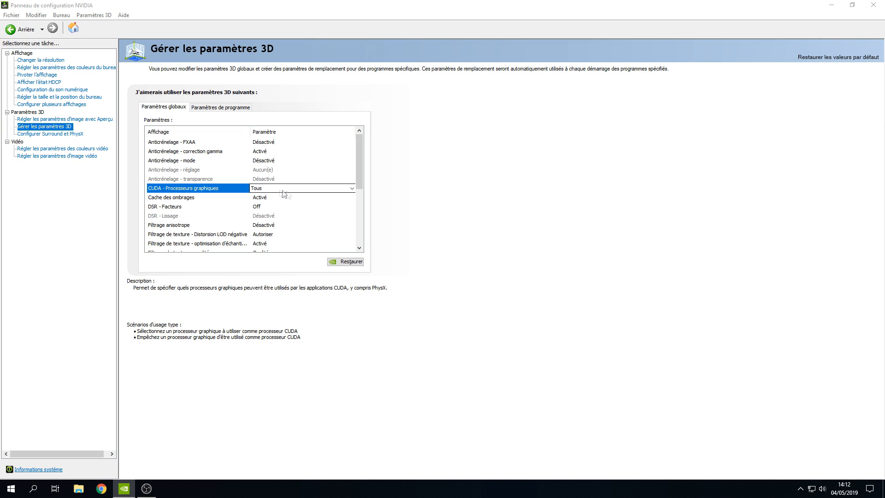
pyautogui.scroll(-2, 272, 202)
pyautogui.click(258, 209)
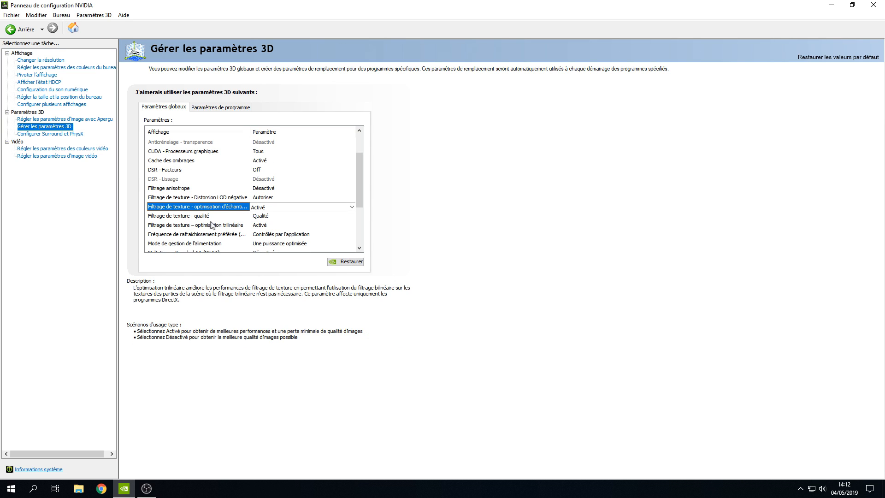
# Set the global texture filtering quality to Hautes performances and apply the change.
pyautogui.click(277, 216)
pyautogui.click(295, 216)
pyautogui.click(296, 250)
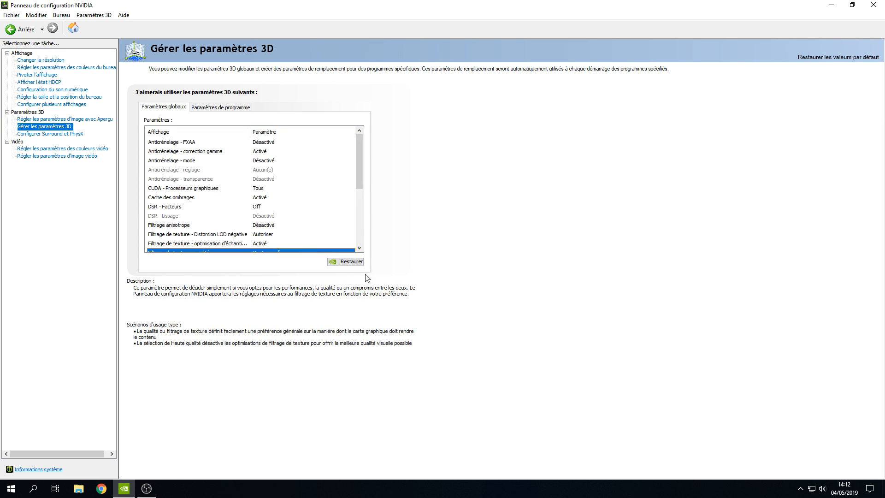
pyautogui.click(792, 471)
# Set the preferred refresh rate in the global 3D settings to La plus élevée.
pyautogui.moveTo(361, 178); pyautogui.dragTo(360, 200)
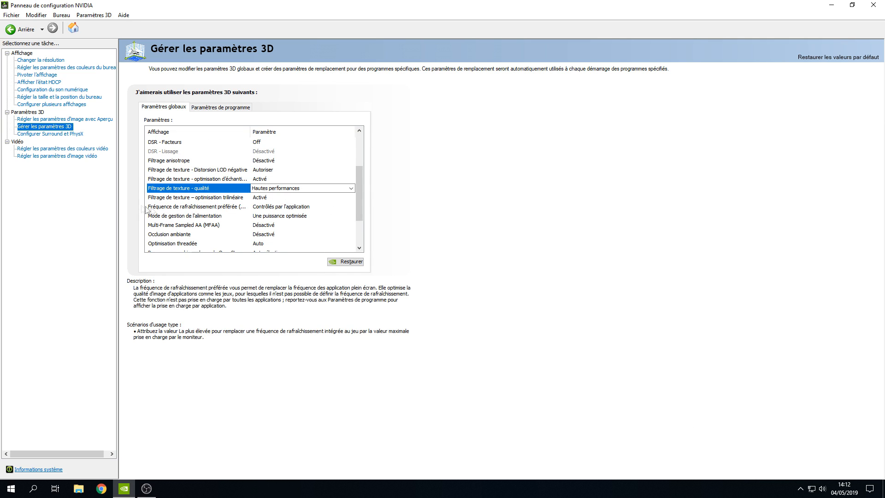
pyautogui.click(278, 208)
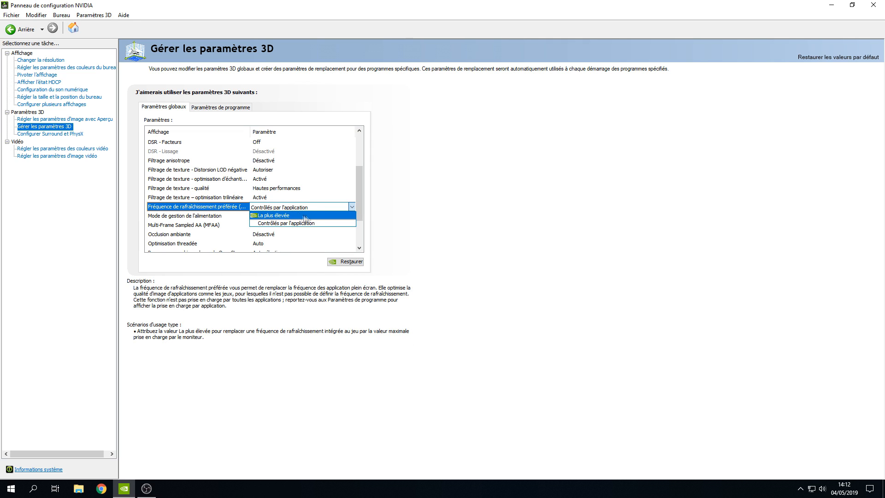
pyautogui.click(304, 216)
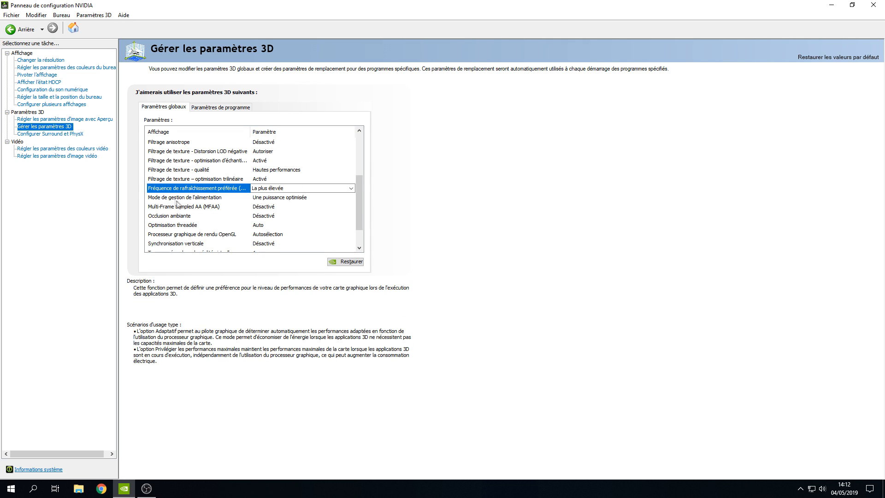
# Set the power management mode to Privilégier les performances maximales and apply the global 3D settings.
pyautogui.click(261, 199)
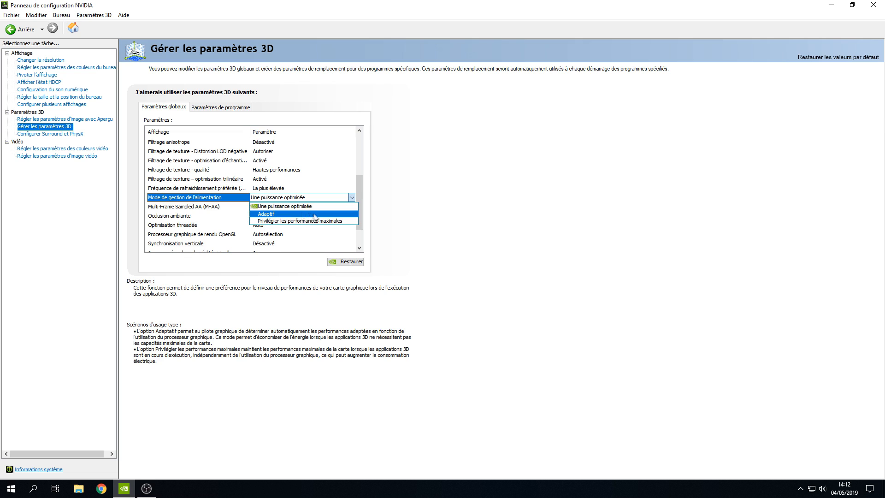
pyautogui.click(290, 221)
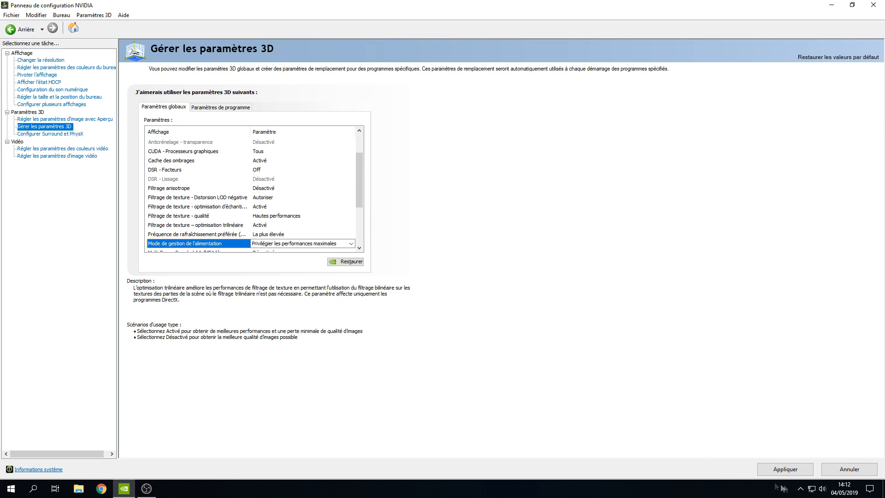
pyautogui.click(779, 472)
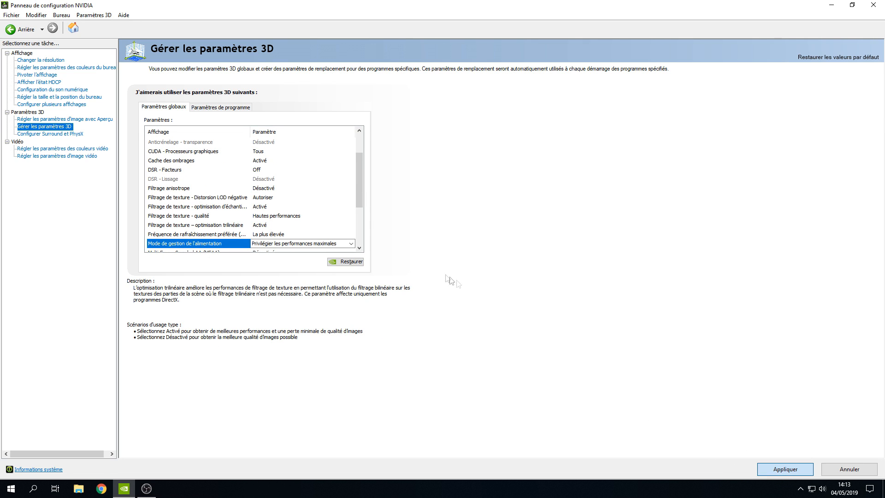
pyautogui.scroll(-2, 362, 184)
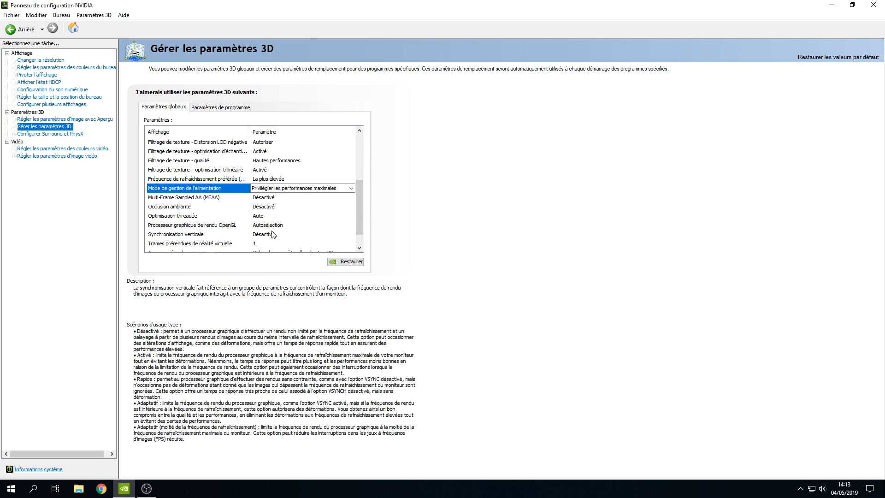
# Set the maximum pre-rendered frames (Trames prérendues maximum) in the global 3D settings to 1.
pyautogui.scroll(-1, 282, 220)
pyautogui.click(279, 234)
pyautogui.click(280, 235)
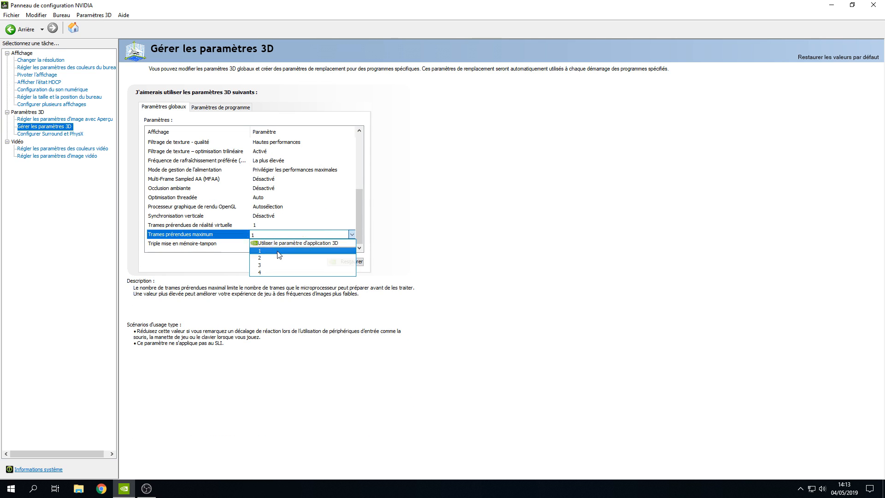
pyautogui.click(279, 250)
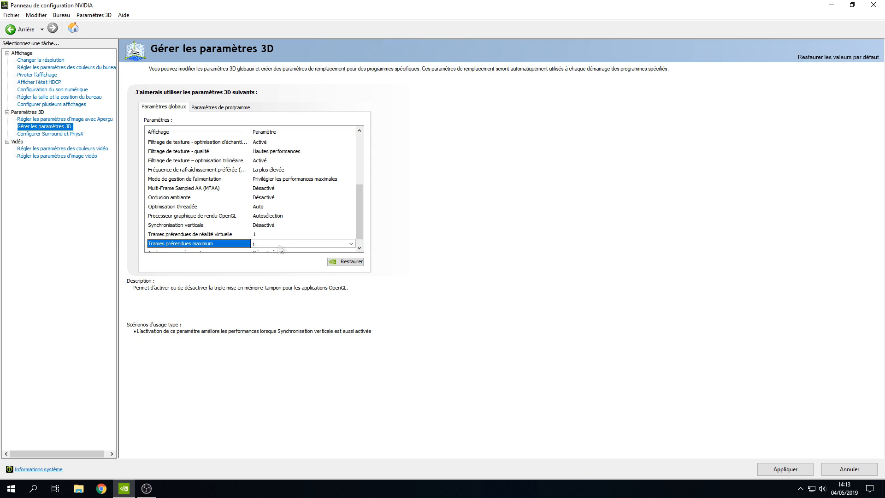
# Review the remaining global 3D settings, including the OpenGL rendering processor, triple buffering and trilinear texture optimisation.
pyautogui.click(359, 247)
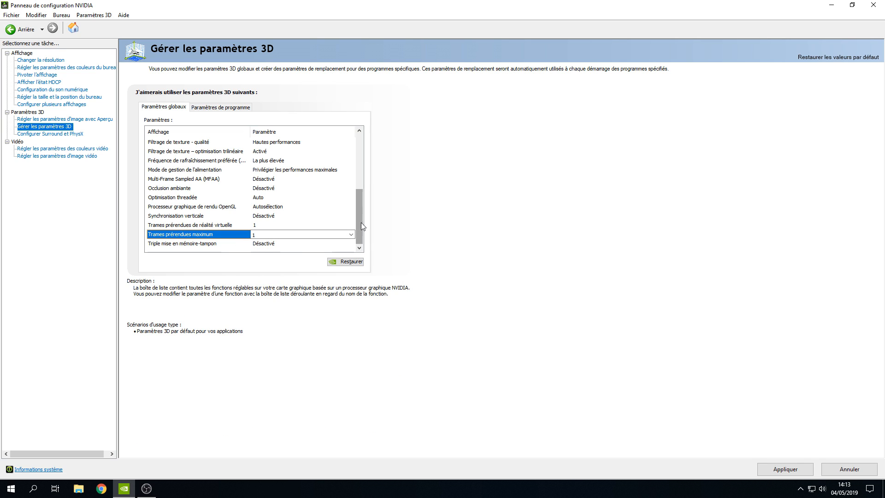
pyautogui.moveTo(362, 216); pyautogui.dragTo(360, 211)
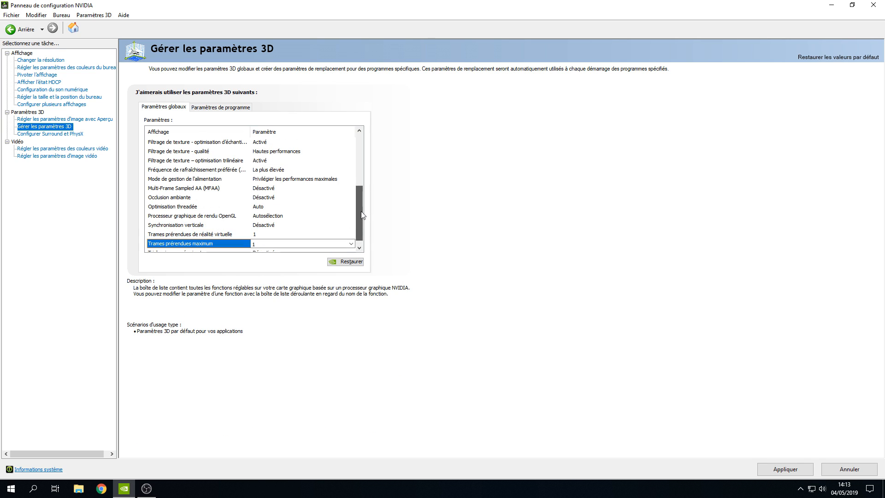
pyautogui.click(279, 217)
pyautogui.click(281, 217)
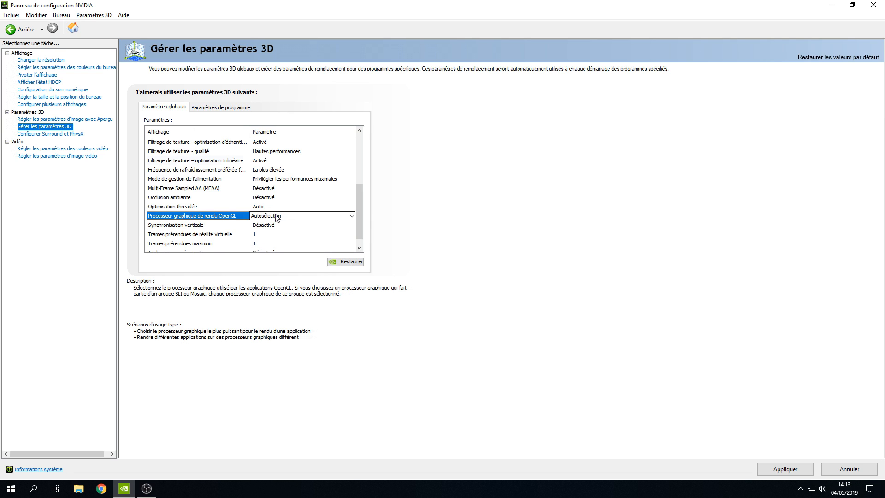
pyautogui.scroll(2, 276, 215)
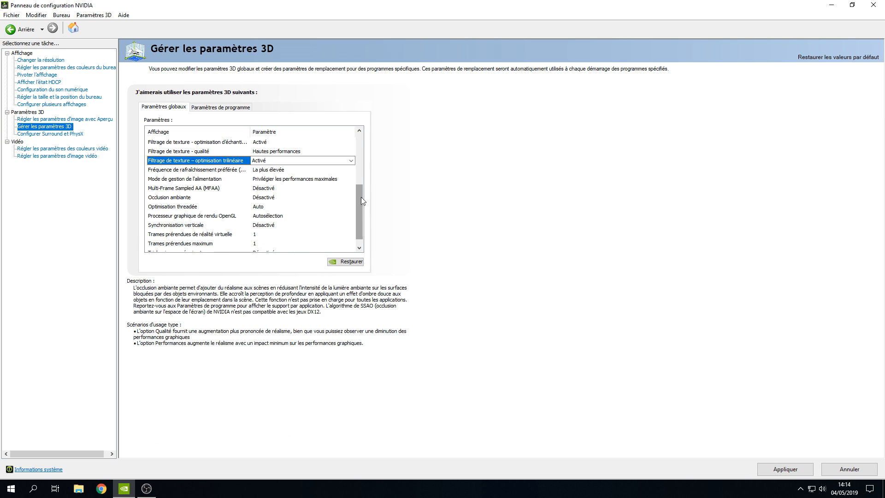
pyautogui.moveTo(361, 198); pyautogui.dragTo(361, 204)
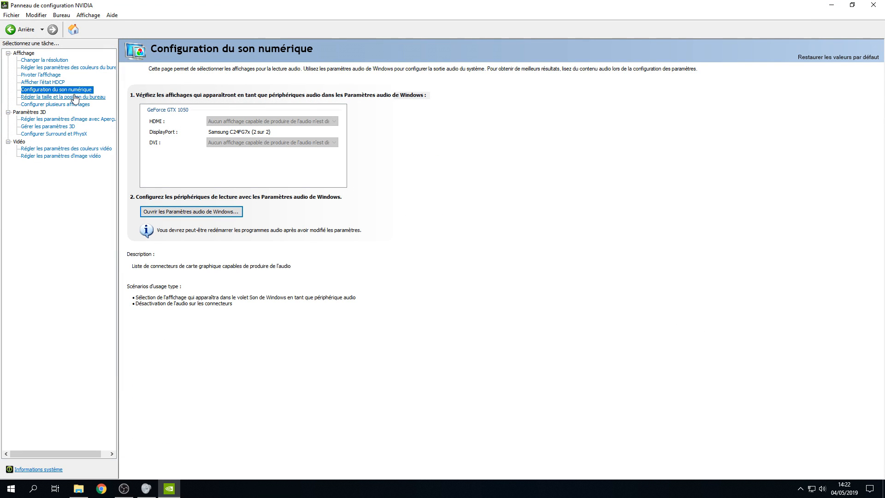
# On the Régler la taille et la position du bureau page, set scaling to be performed on Processeur graphique and apply it.
pyautogui.click(73, 104)
pyautogui.click(74, 97)
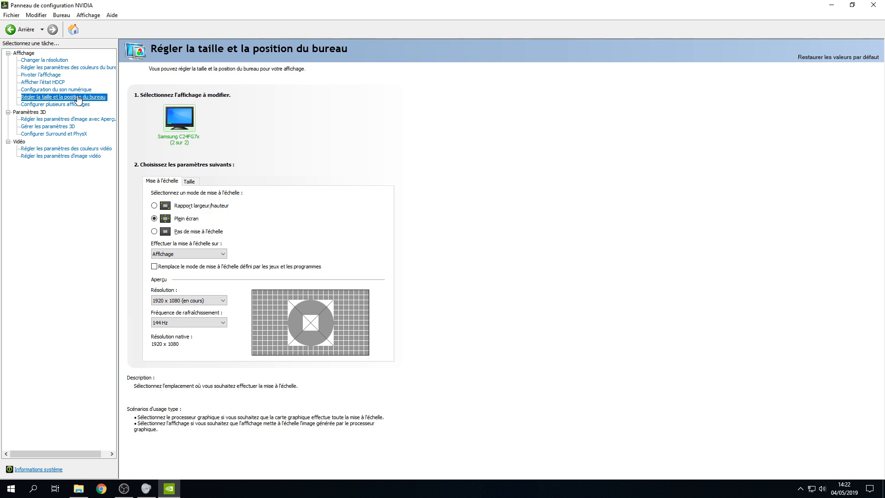
pyautogui.click(182, 254)
pyautogui.click(183, 264)
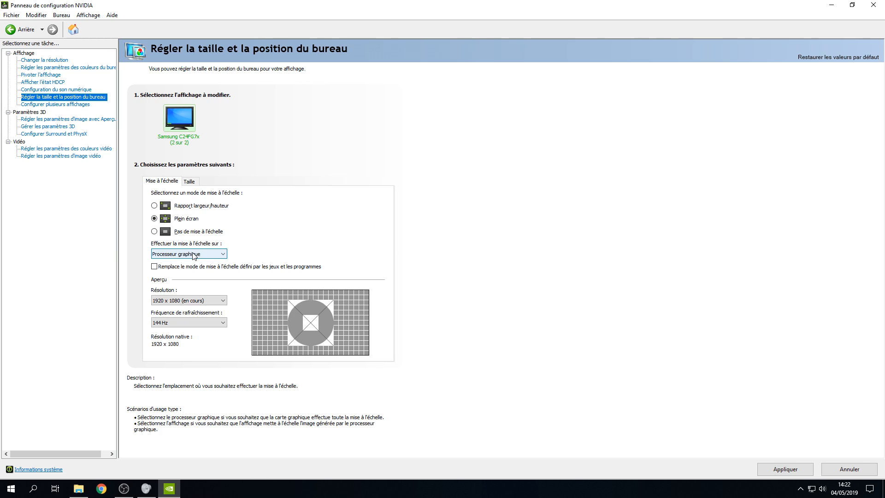
pyautogui.click(780, 470)
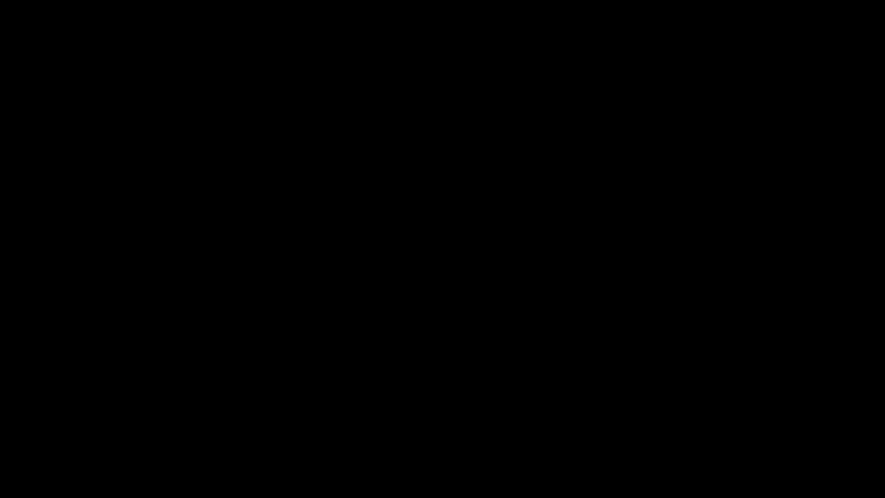